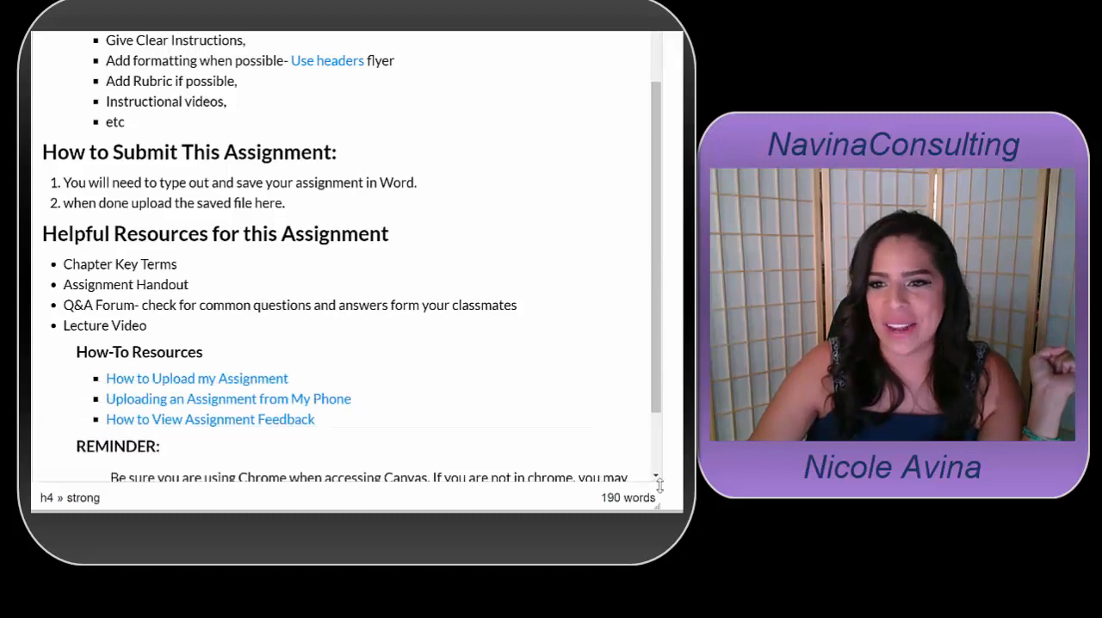
Examine the assignment description's HTML code and its section headings in the rich content view
scroll(591, 226, up, 3)
scroll(591, 226, up, 2)
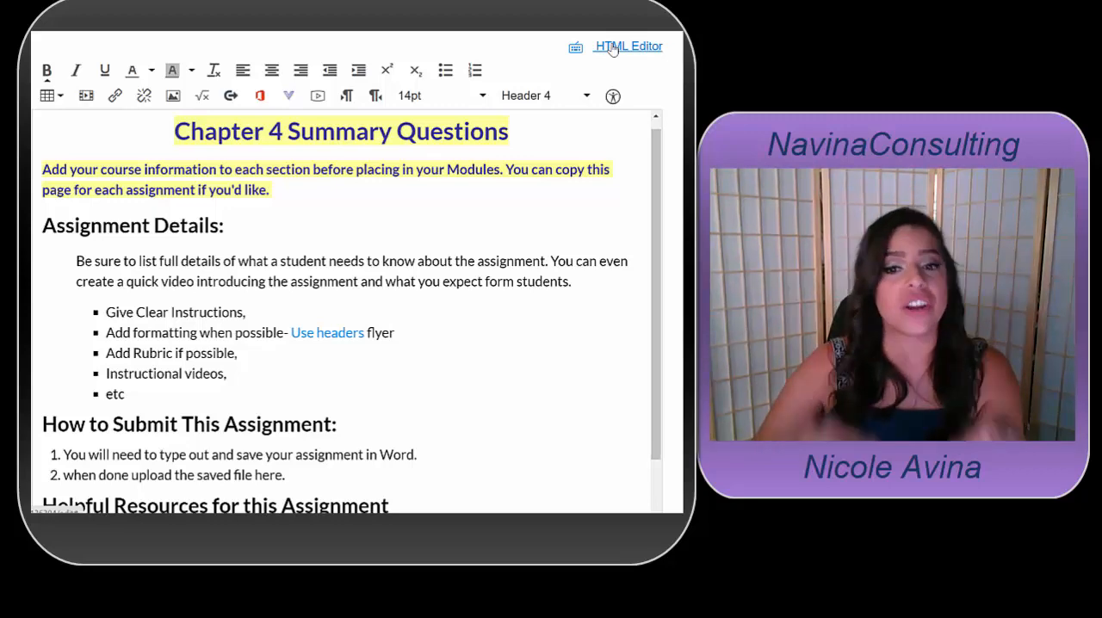
click(612, 47)
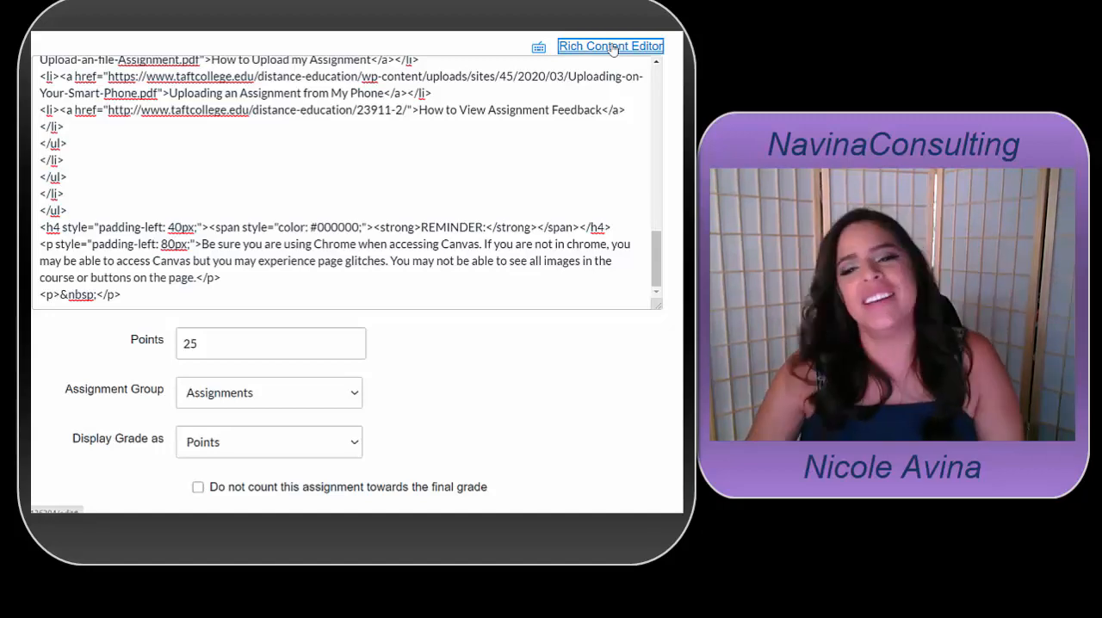
scroll(364, 217, up, 15)
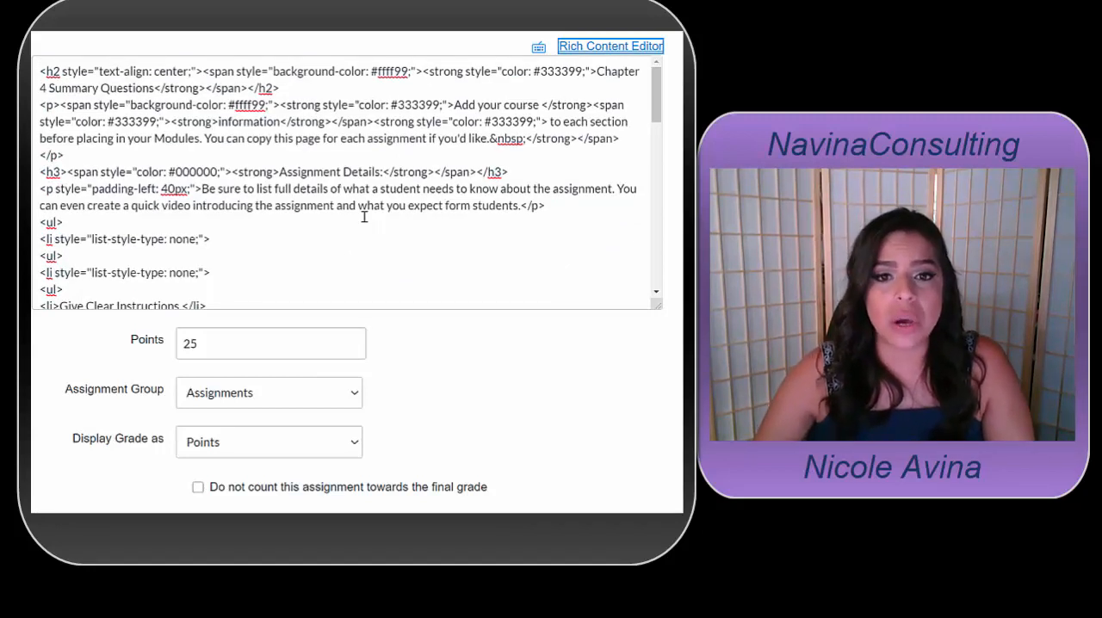
click(599, 48)
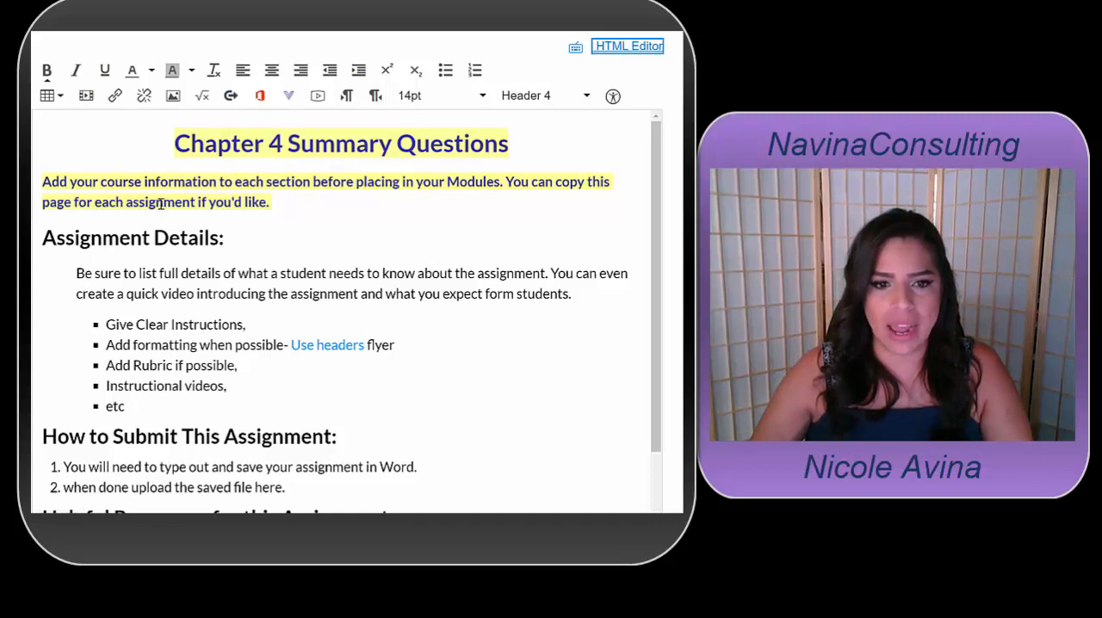
click(43, 229)
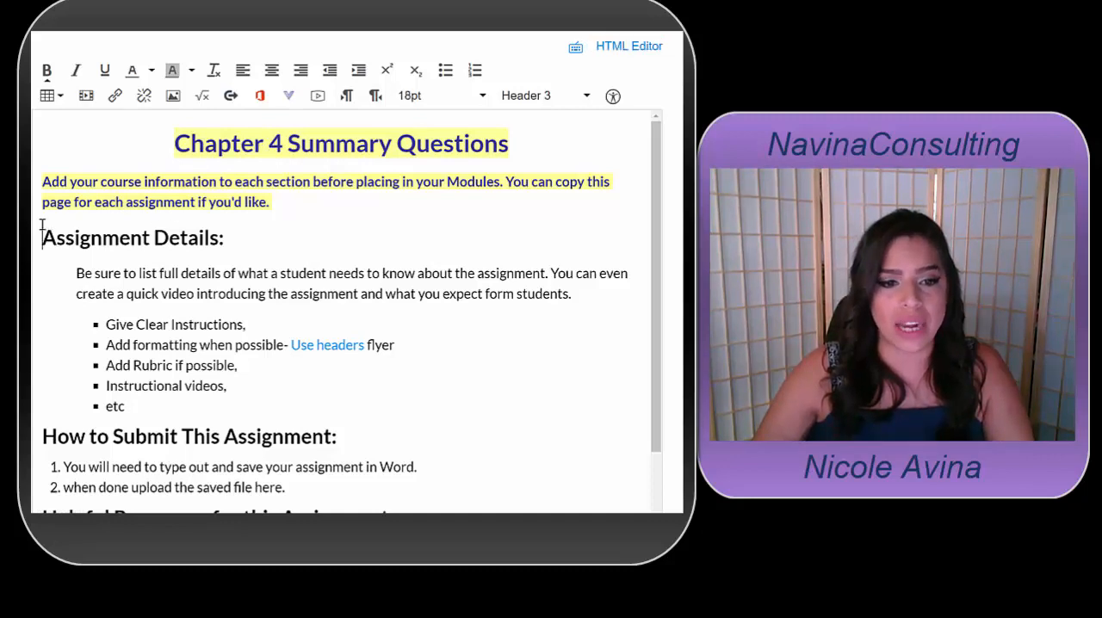
scroll(49, 223, down, 3)
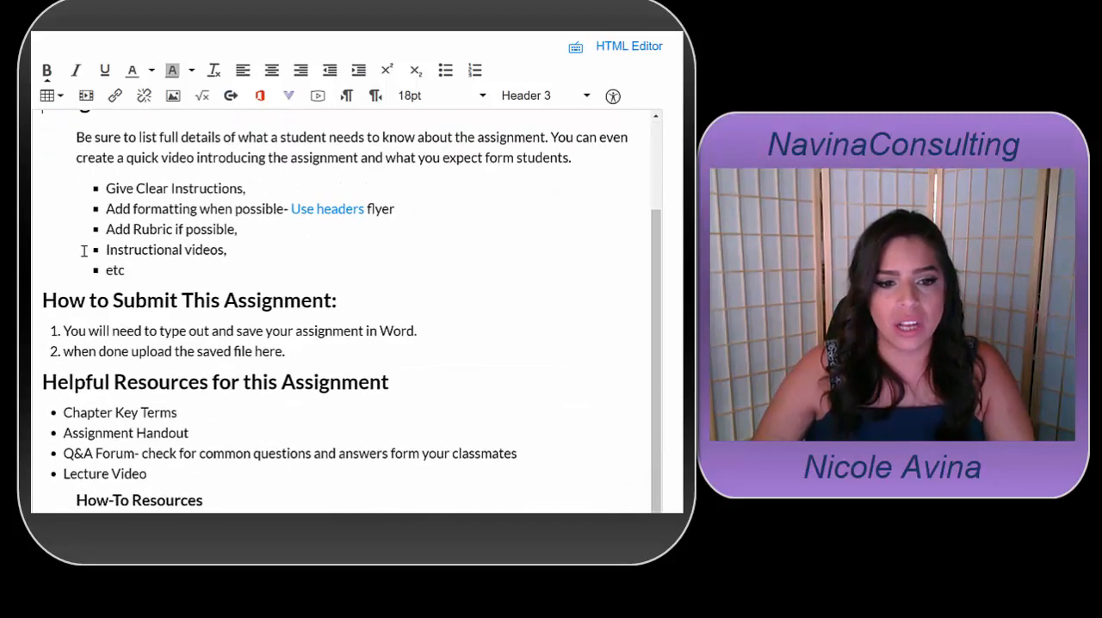
scroll(57, 288, down, 1)
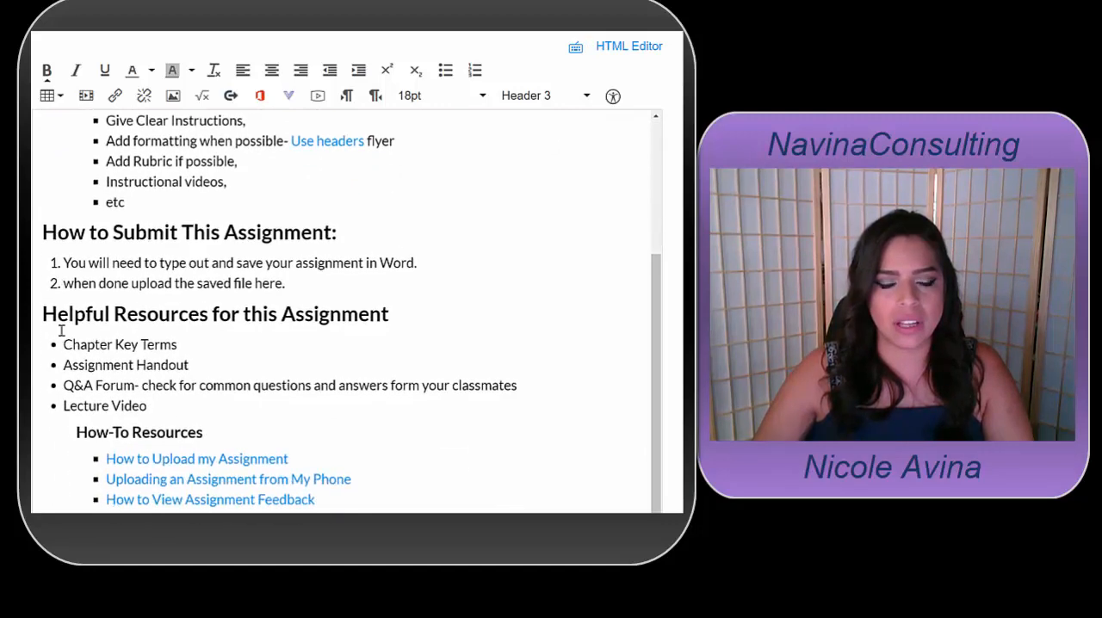
scroll(74, 306, down, 1)
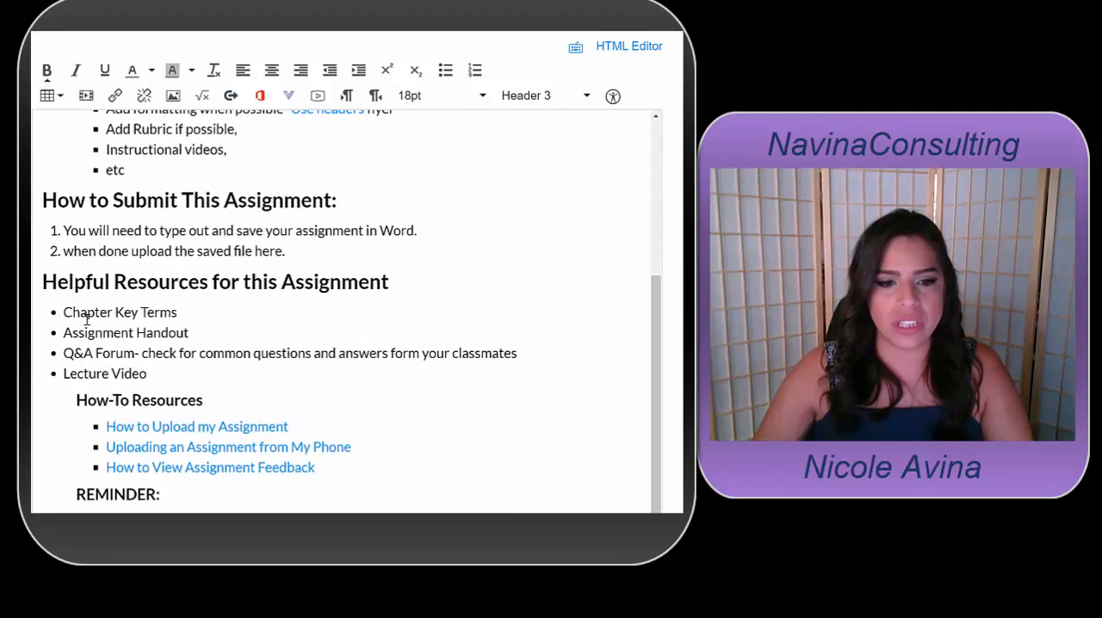
scroll(542, 121, up, 5)
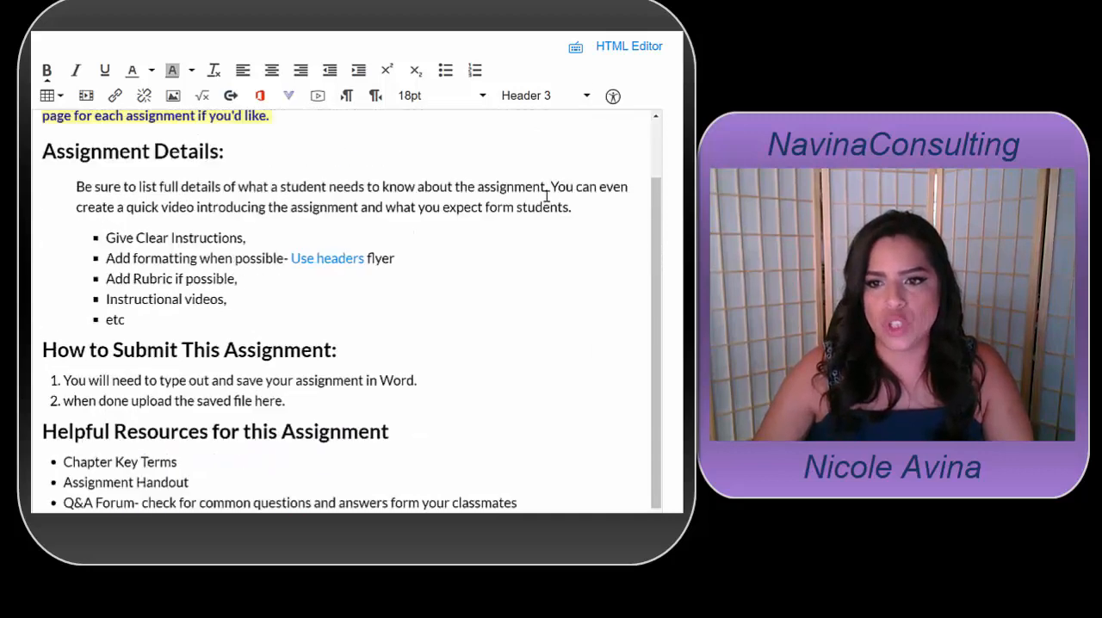
Show the assignment description as HTML code and enlarge the code area
click(646, 50)
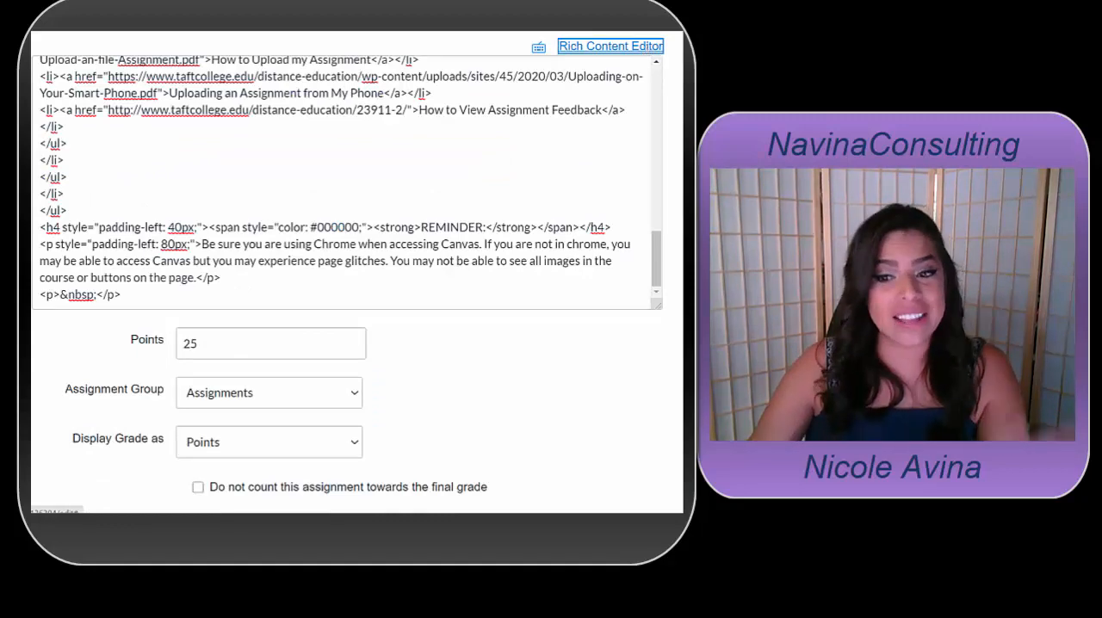
drag(658, 306, 679, 510)
scroll(196, 276, up, 5)
scroll(197, 276, up, 1)
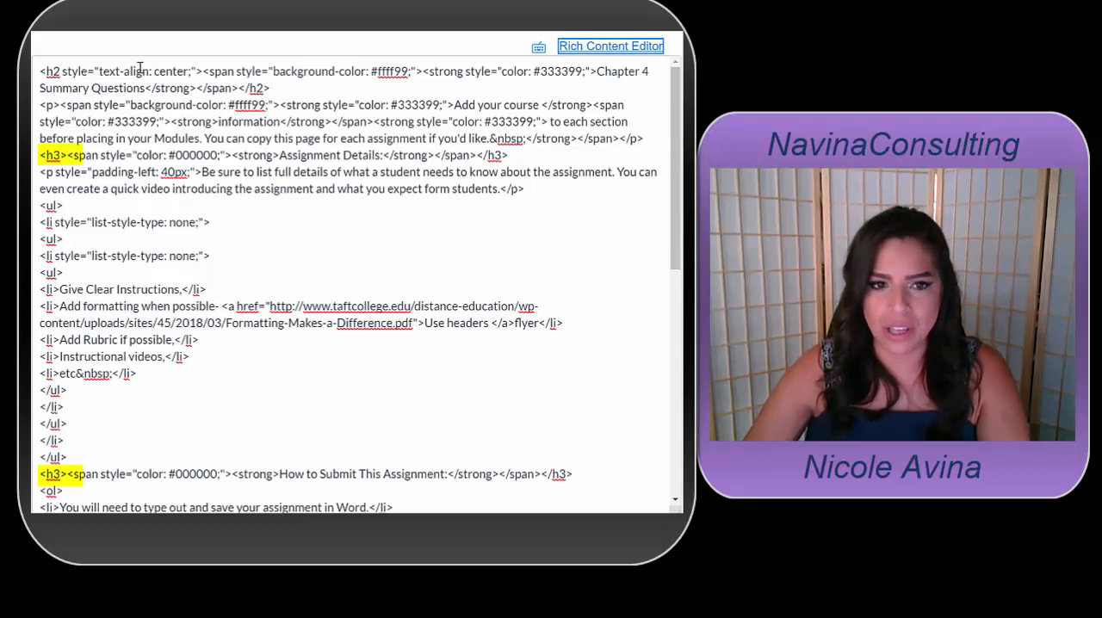
Paste the divider code <hr style="border: 0; border-top: 10px double #000000;" /> on a new line above the Assignment Details h3 heading
drag(60, 70, 43, 70)
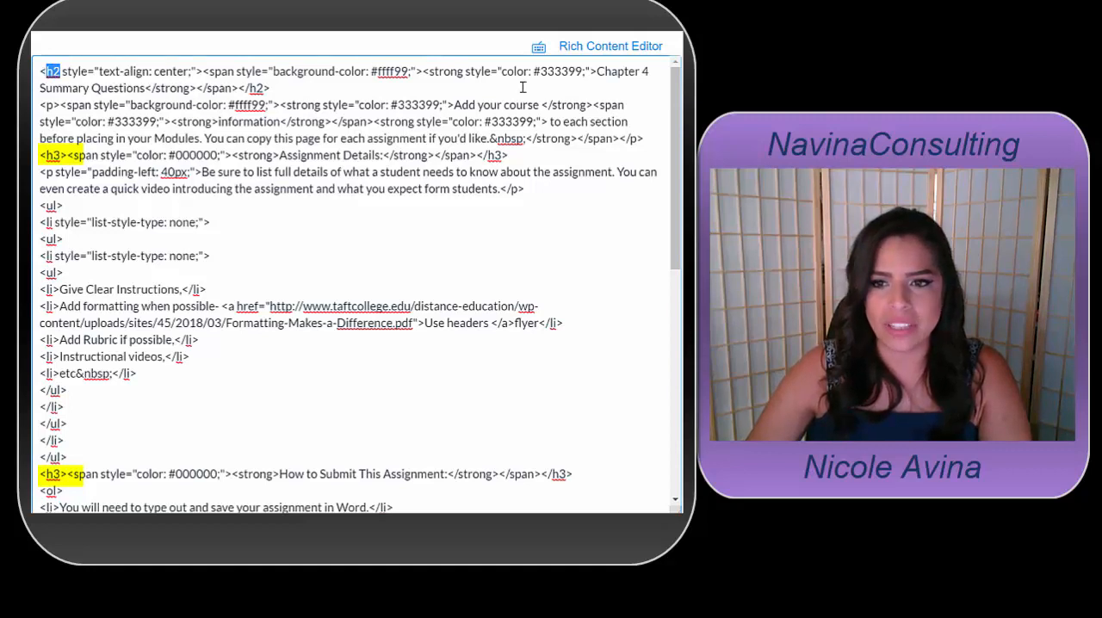
drag(596, 71, 150, 87)
click(176, 84)
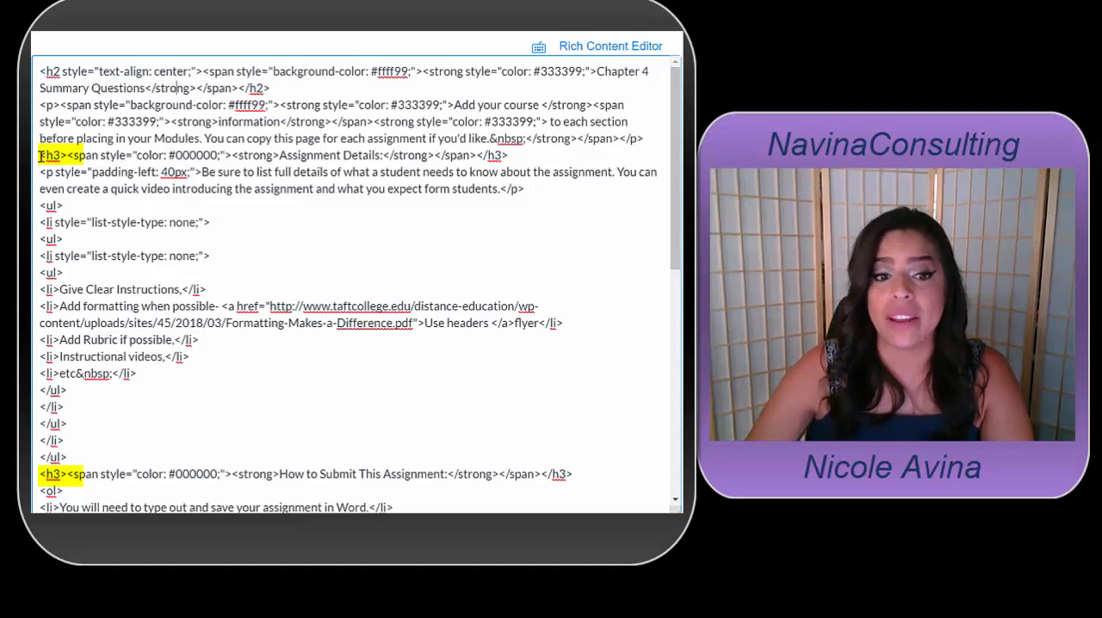
drag(39, 155, 383, 155)
key(Return)
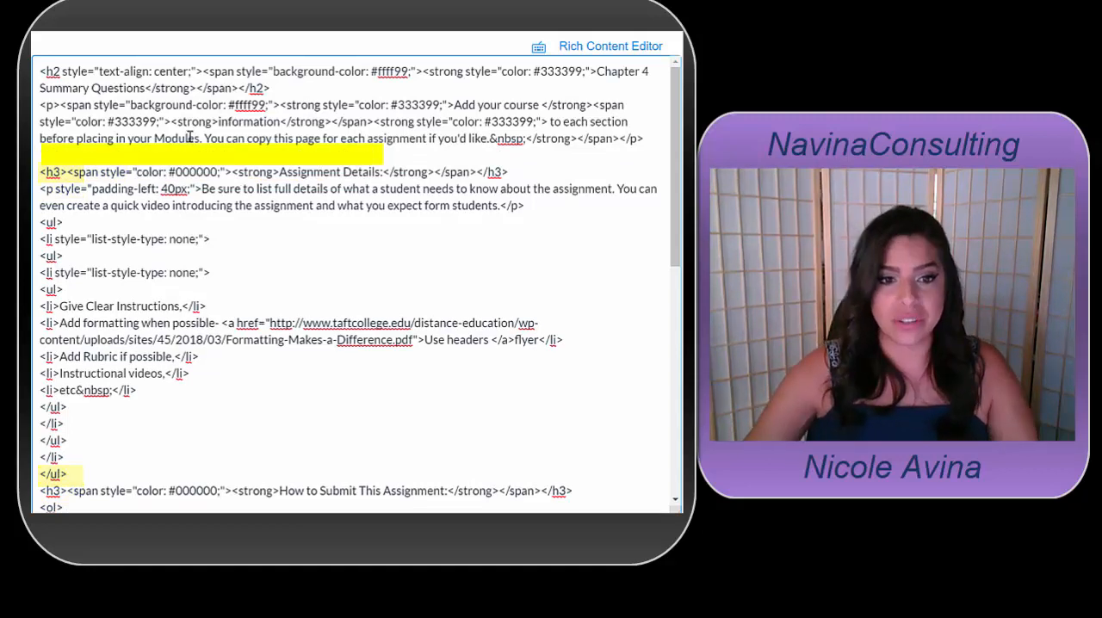
right_click(84, 161)
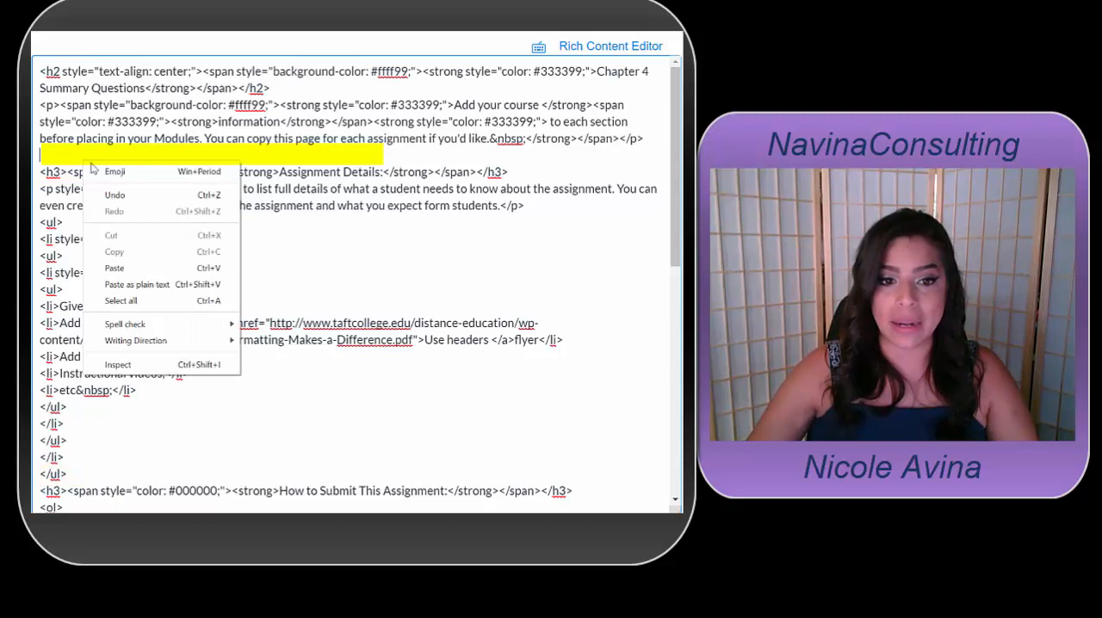
click(118, 269)
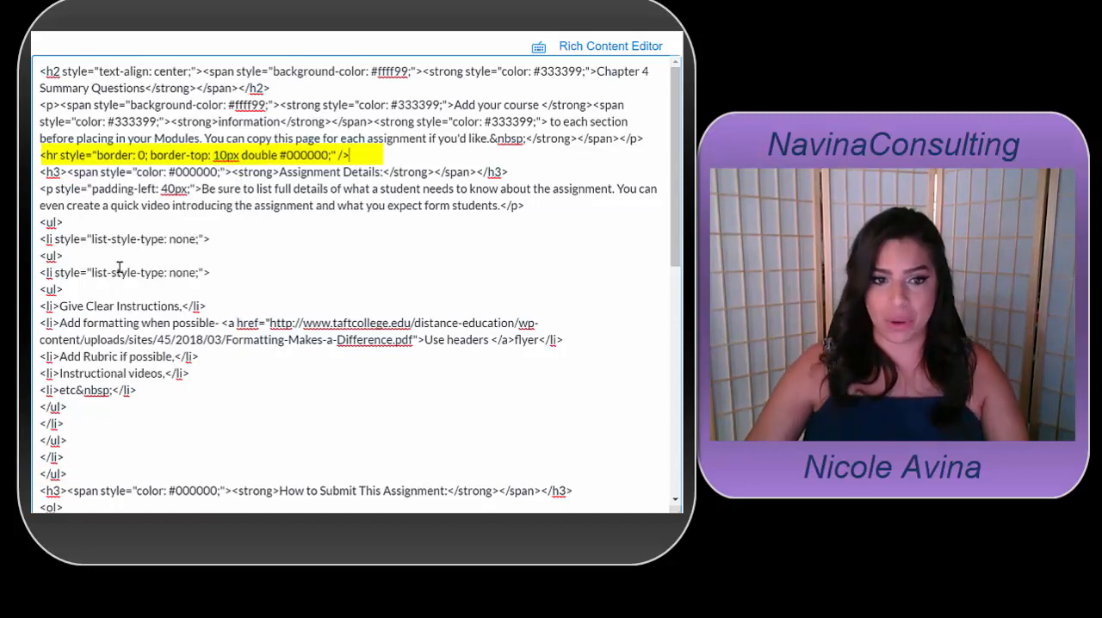
Paste the same 10px double black divider code on a new line above the How to Submit This Assignment heading
drag(45, 172, 59, 176)
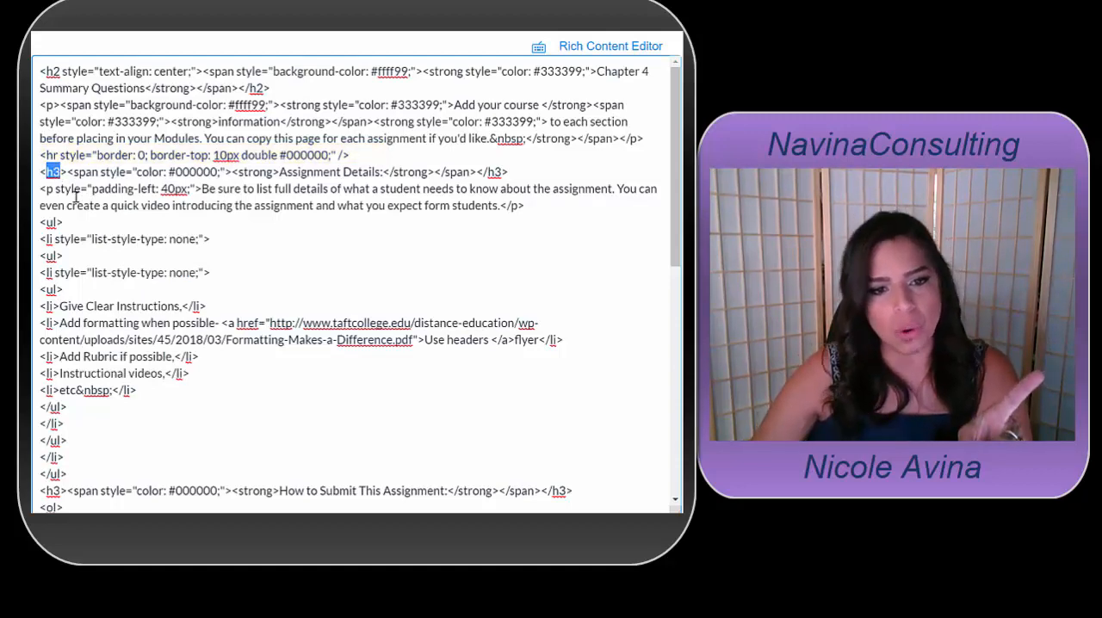
scroll(76, 196, down, 5)
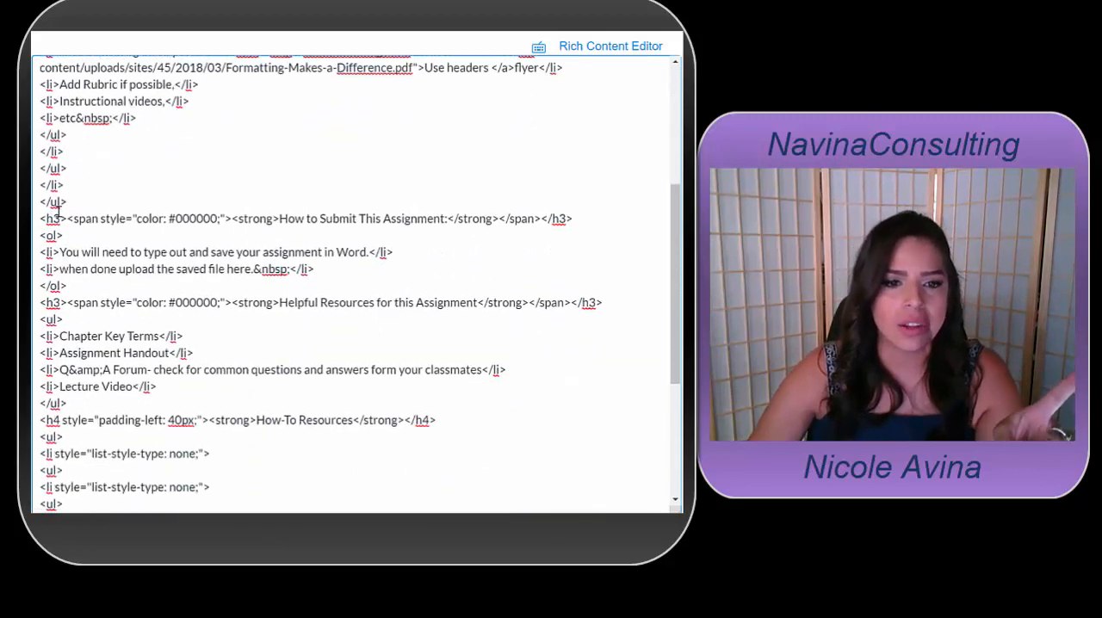
click(71, 206)
scroll(71, 206, down, 3)
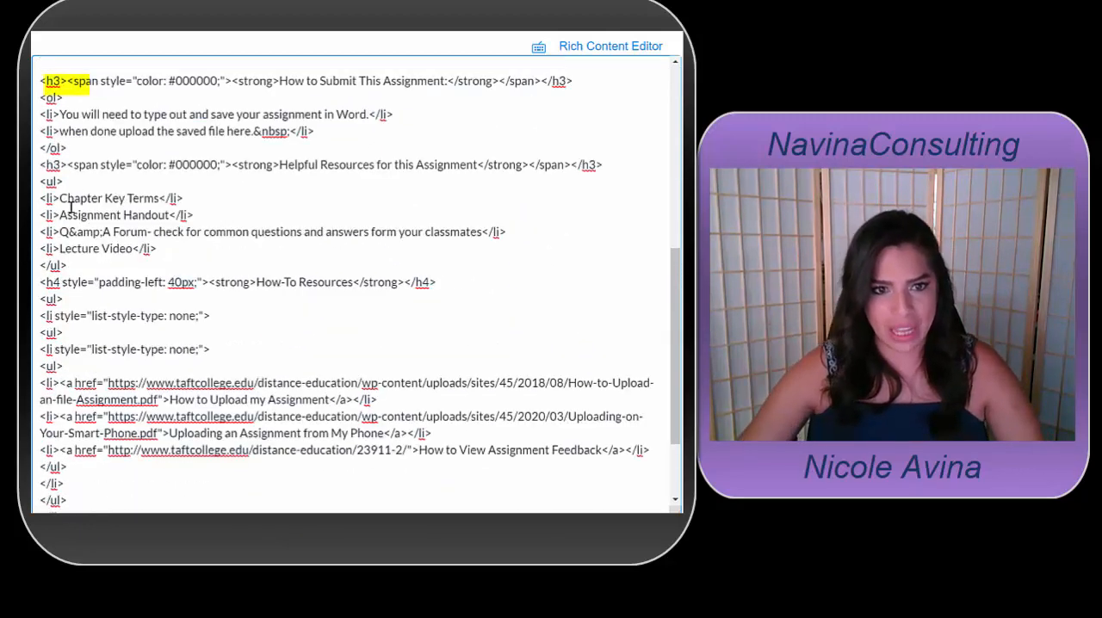
right_click(49, 66)
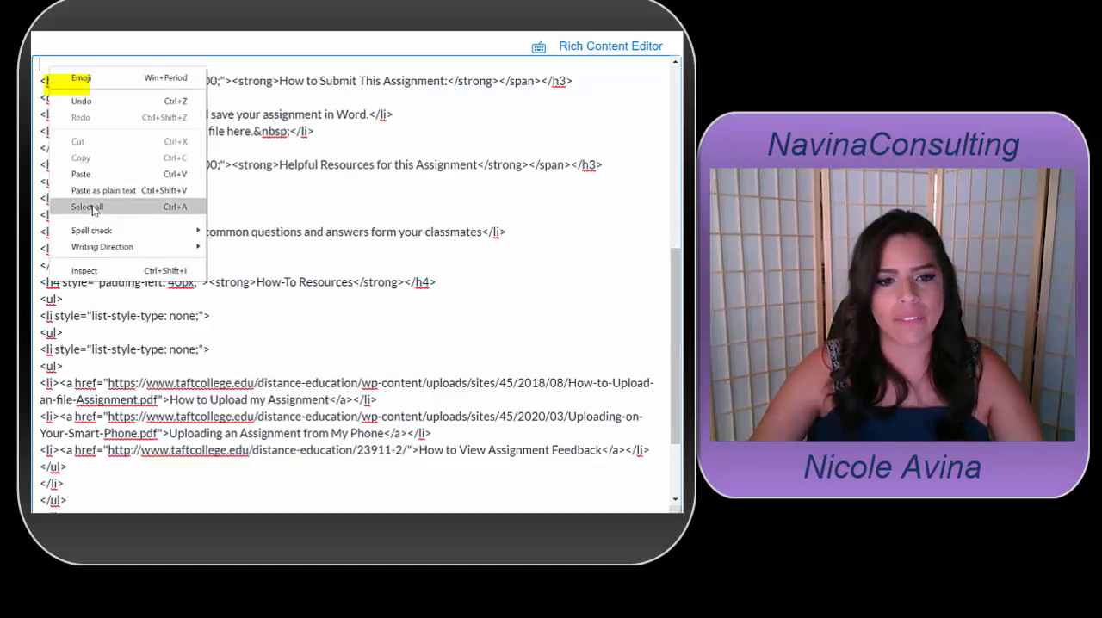
click(97, 179)
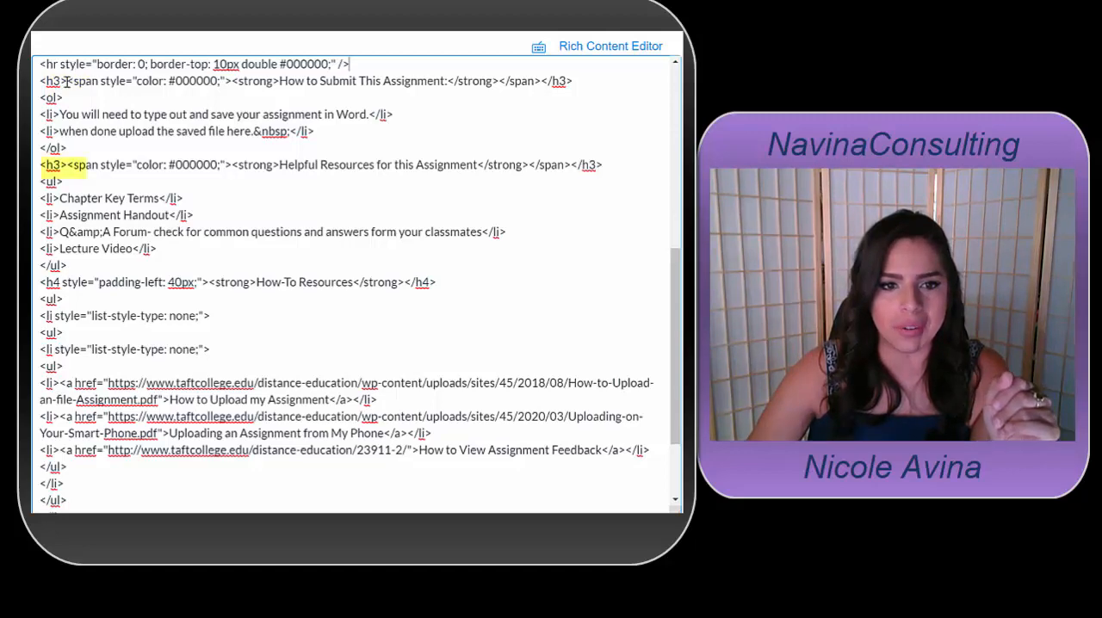
Paste the 10px double black divider code on a new line above the Helpful Resources for this Assignment heading
double_click(53, 165)
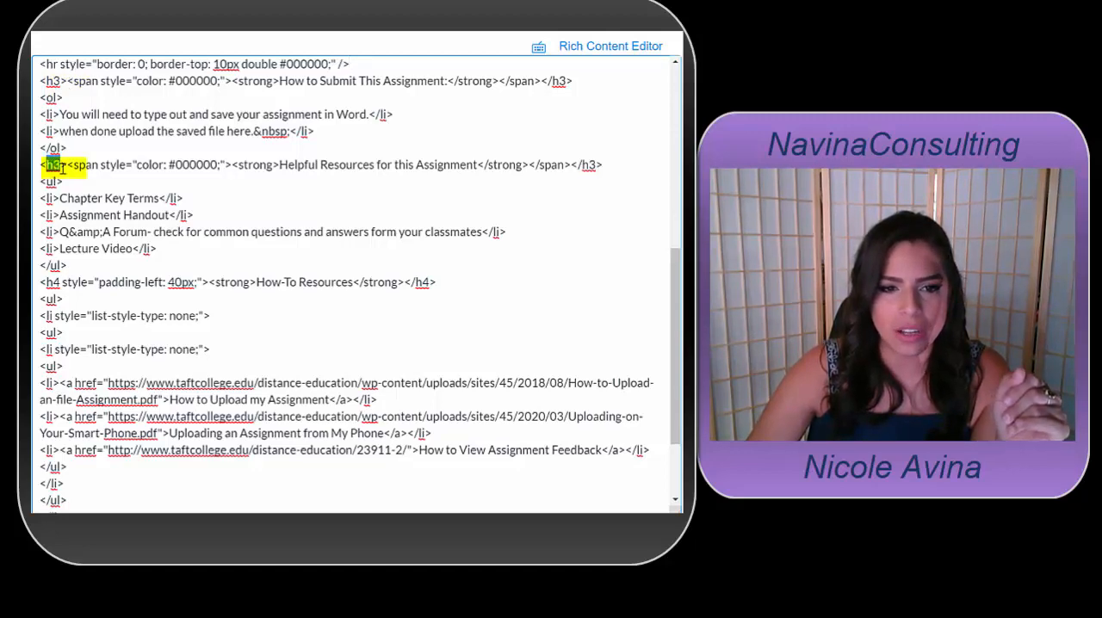
scroll(80, 151, down, 1)
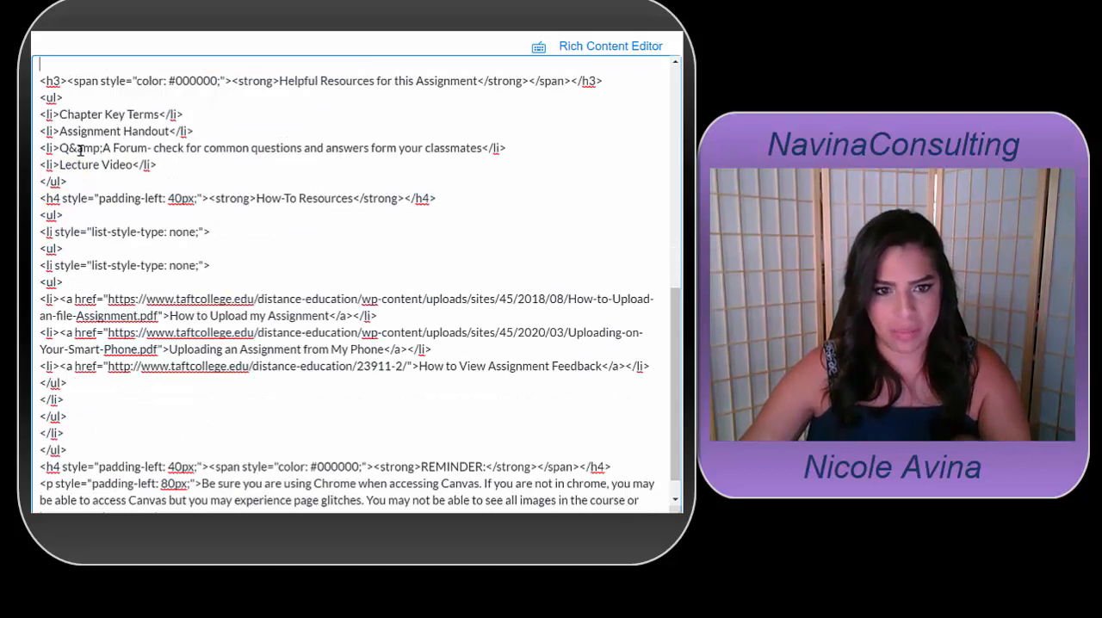
text(<hr style="border: 0; border-top: 10px double #000000;" />)
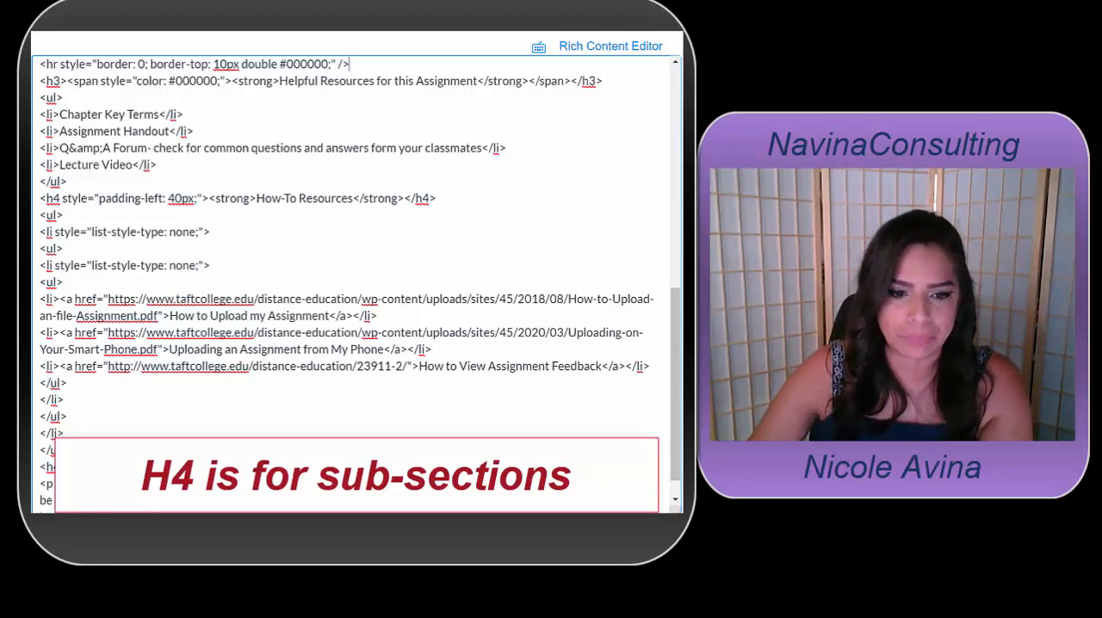
Switch to the HTML code handout and copy the purple color code #800080 from its color chart
scroll(86, 387, down, 1)
scroll(213, 329, up, 5)
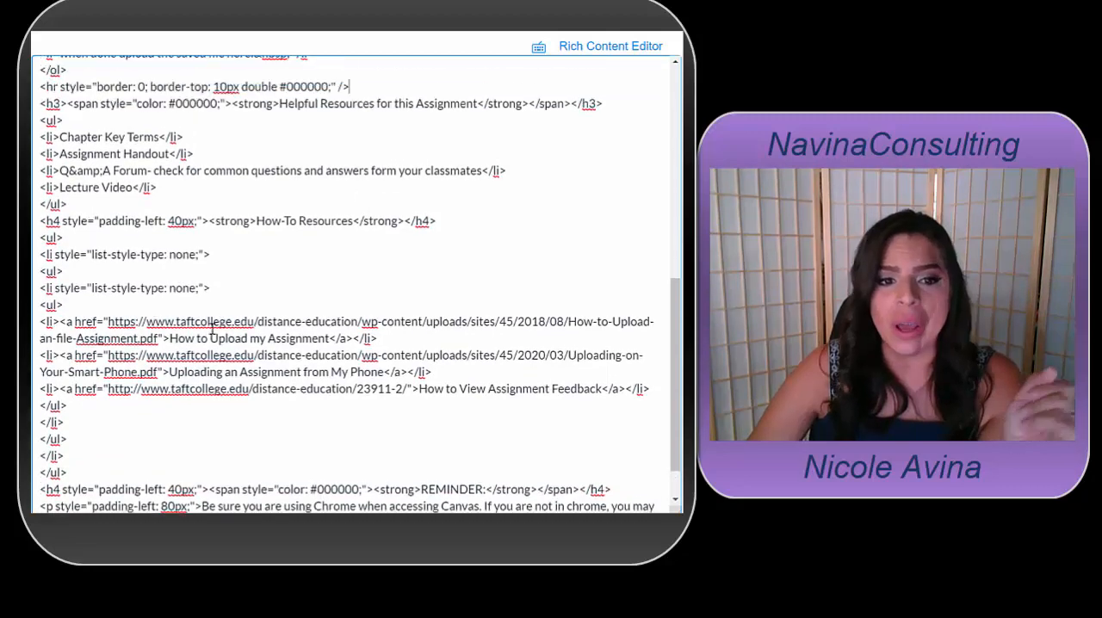
scroll(224, 306, up, 6)
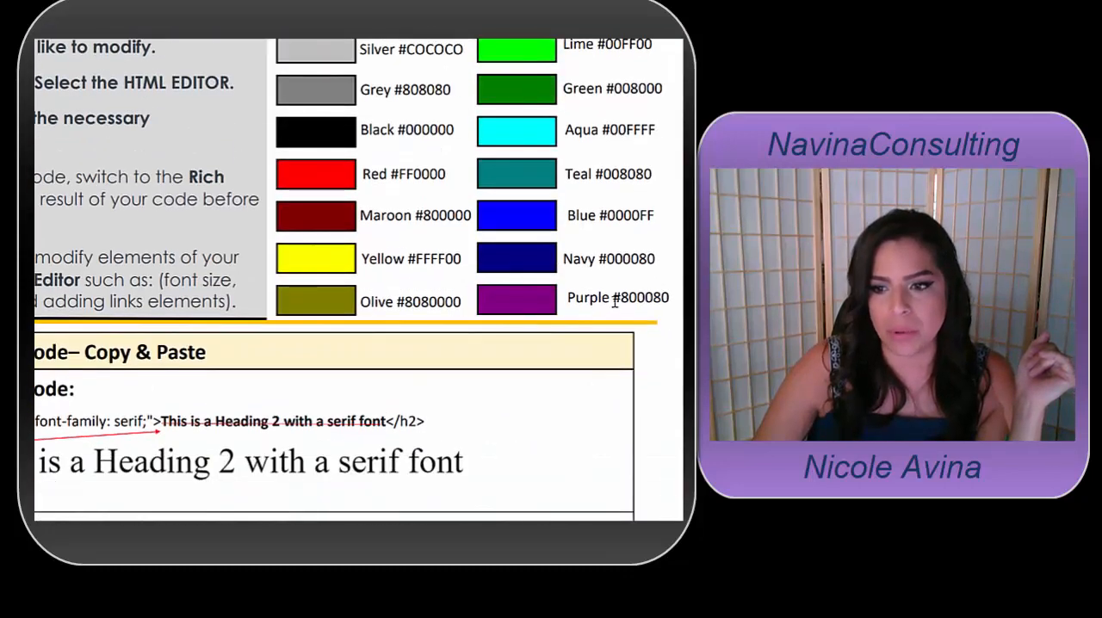
drag(612, 297, 669, 299)
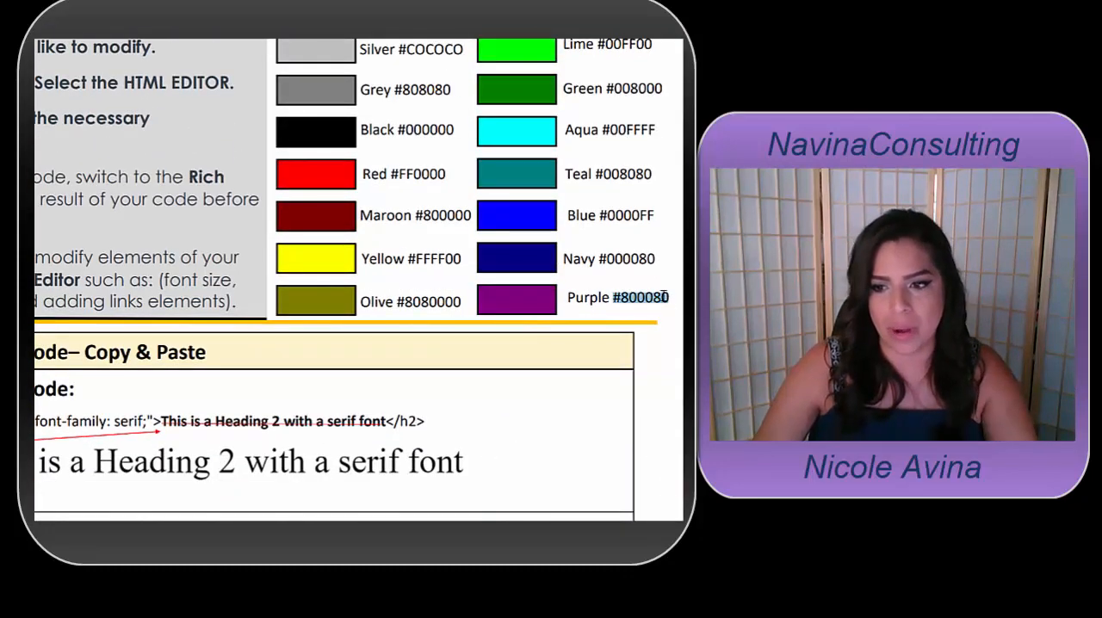
right_click(655, 295)
click(668, 306)
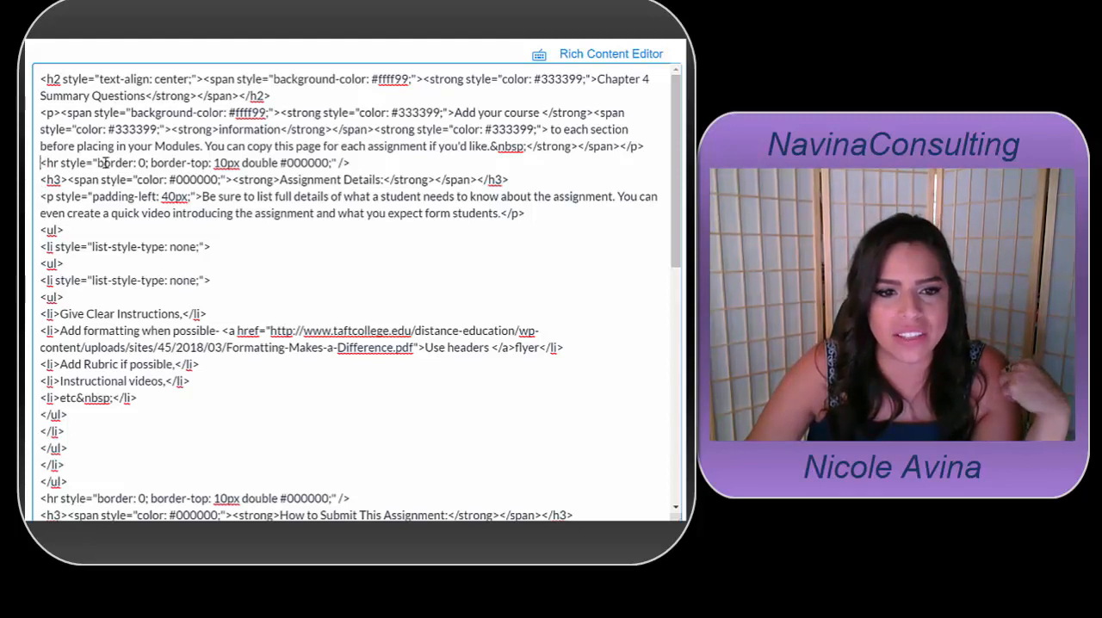
Back in the assignment's HTML code, set the color of the divider above Assignment Details to #800080
drag(47, 162, 352, 162)
click(213, 163)
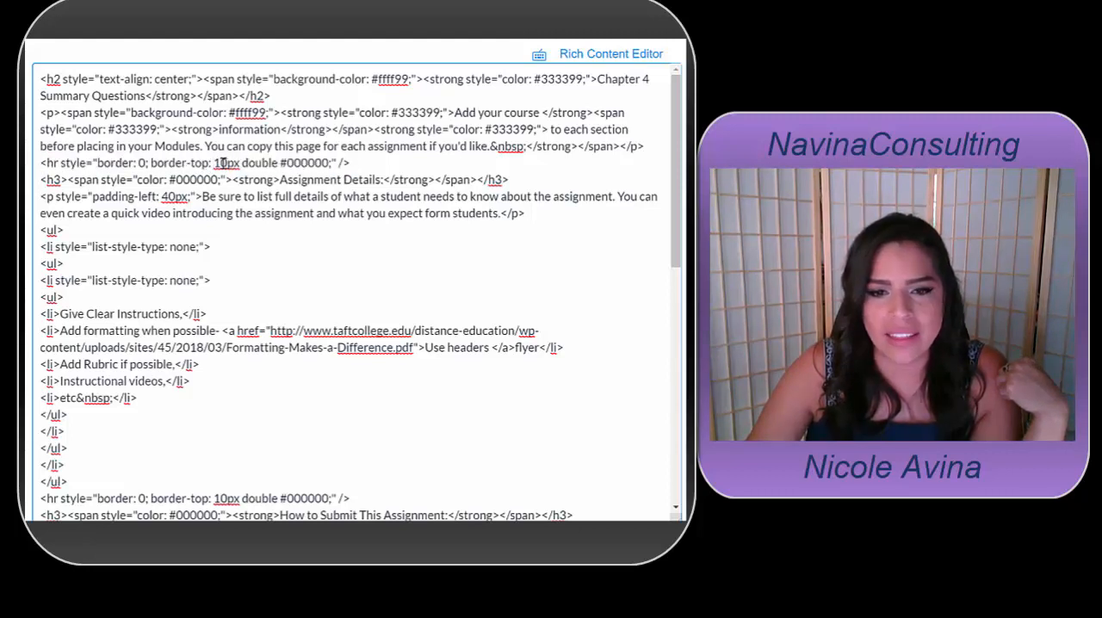
drag(283, 162, 328, 166)
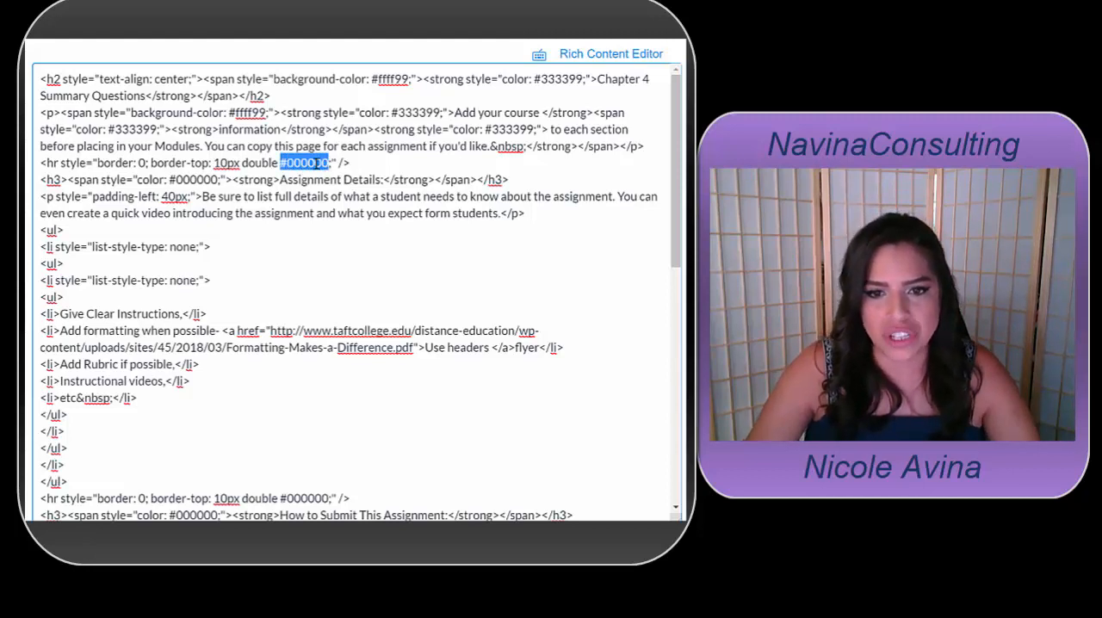
right_click(316, 165)
click(341, 231)
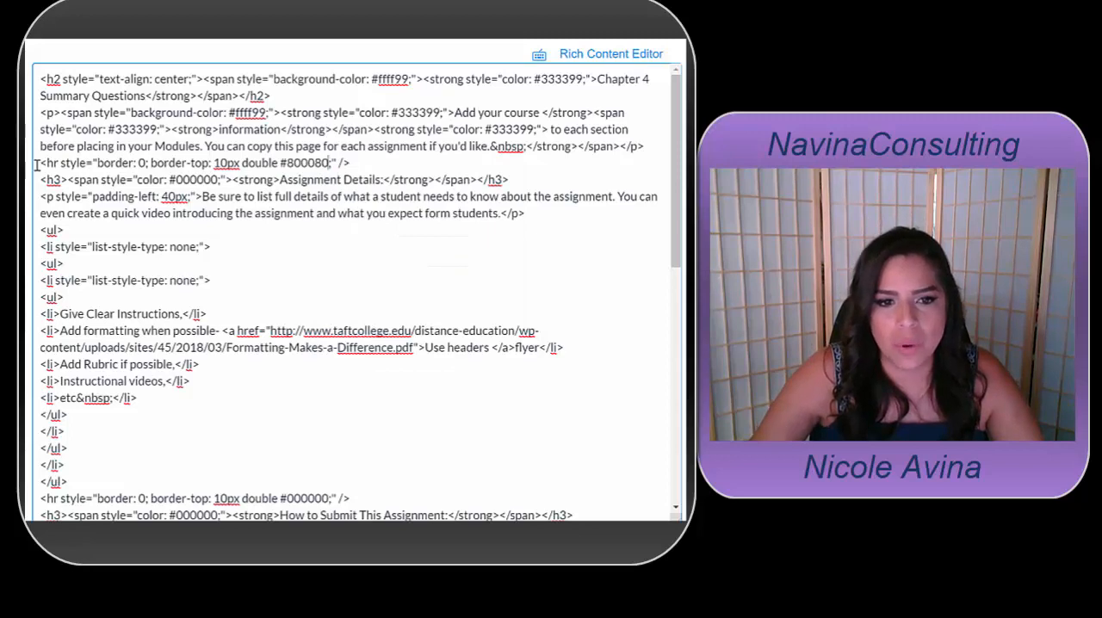
drag(37, 164, 383, 167)
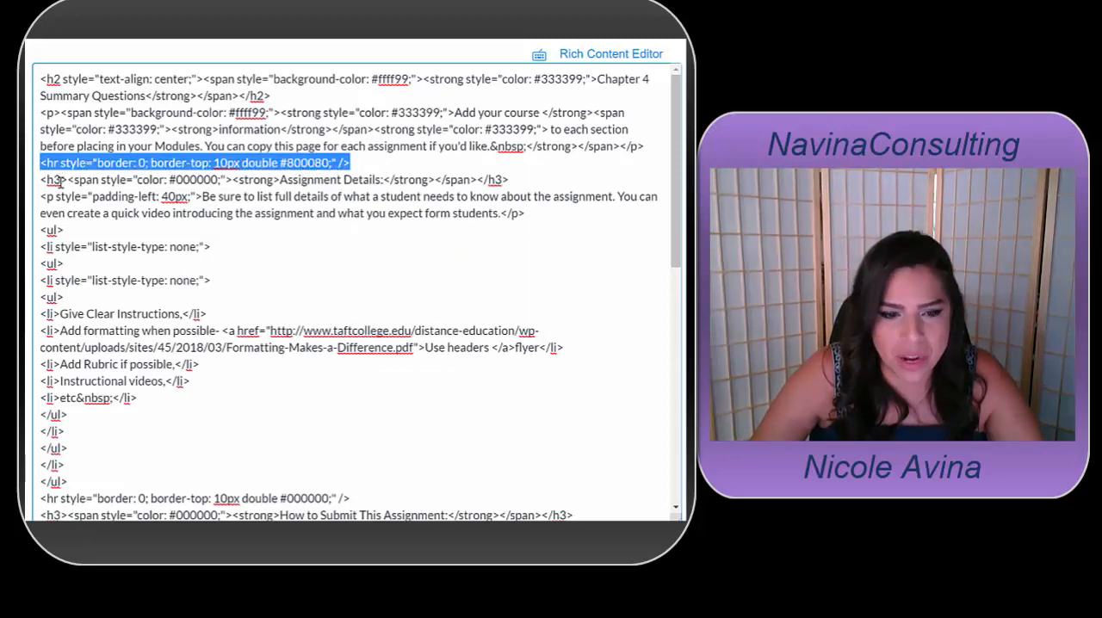
Set the color of the divider above How to Submit This Assignment to #800080
scroll(70, 324, down, 3)
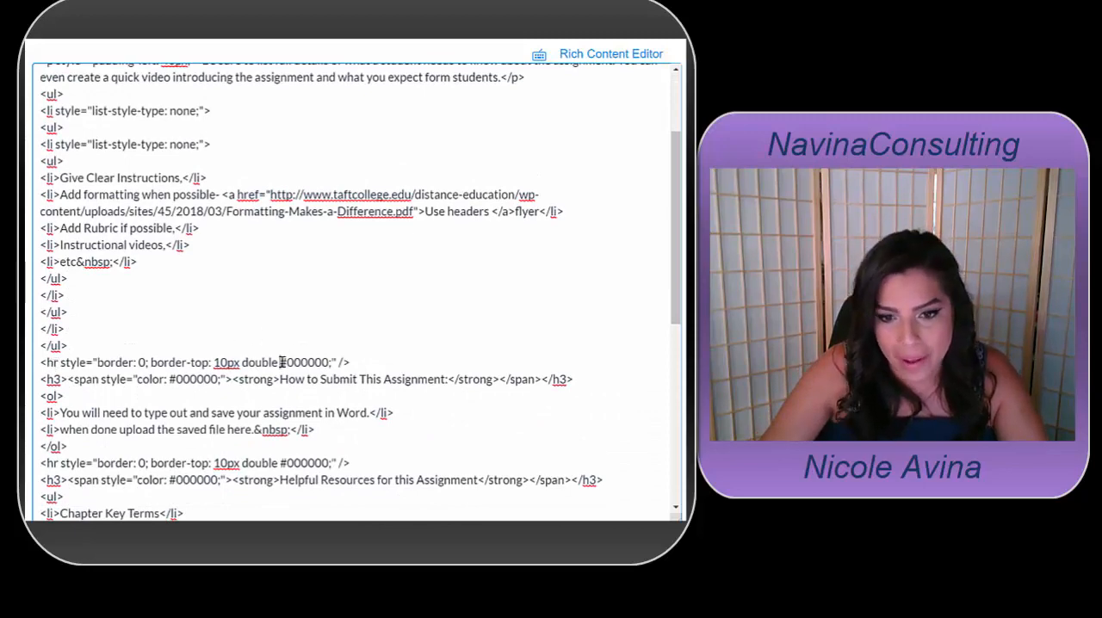
drag(281, 363, 330, 362)
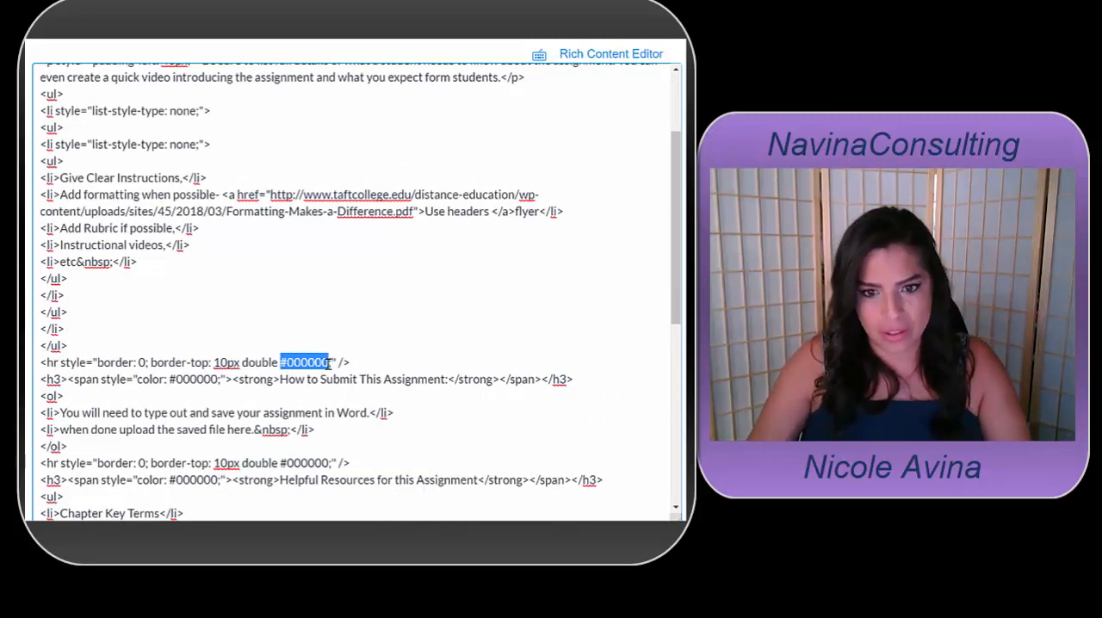
key(ctrl+v)
scroll(302, 362, down, 5)
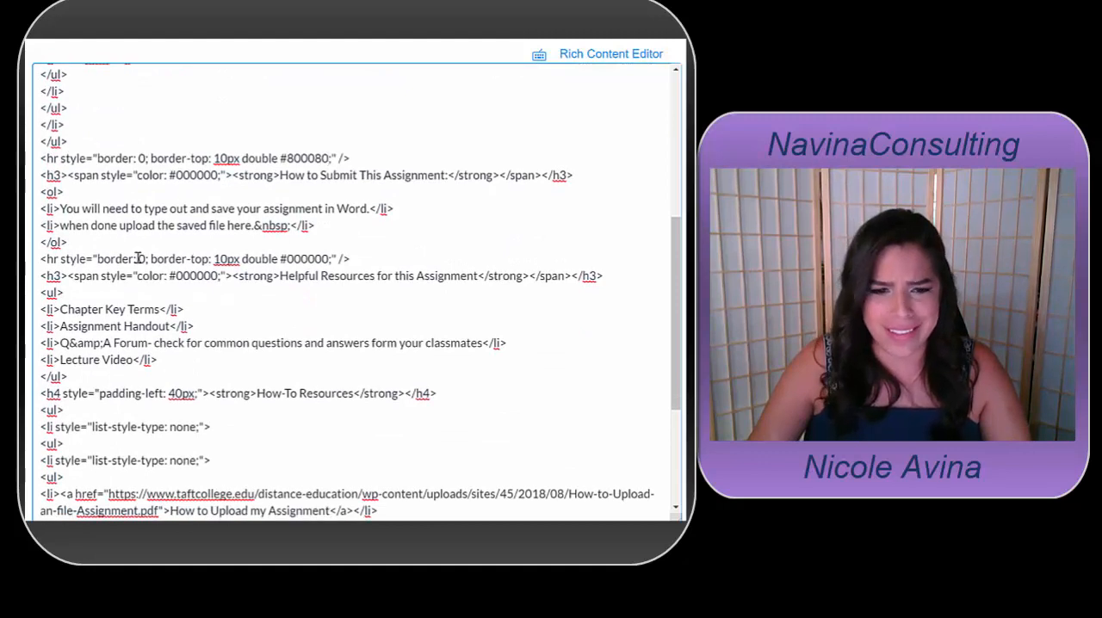
Set the color of the divider above Helpful Resources for this Assignment to #800080 and return to the formatted page view
click(281, 258)
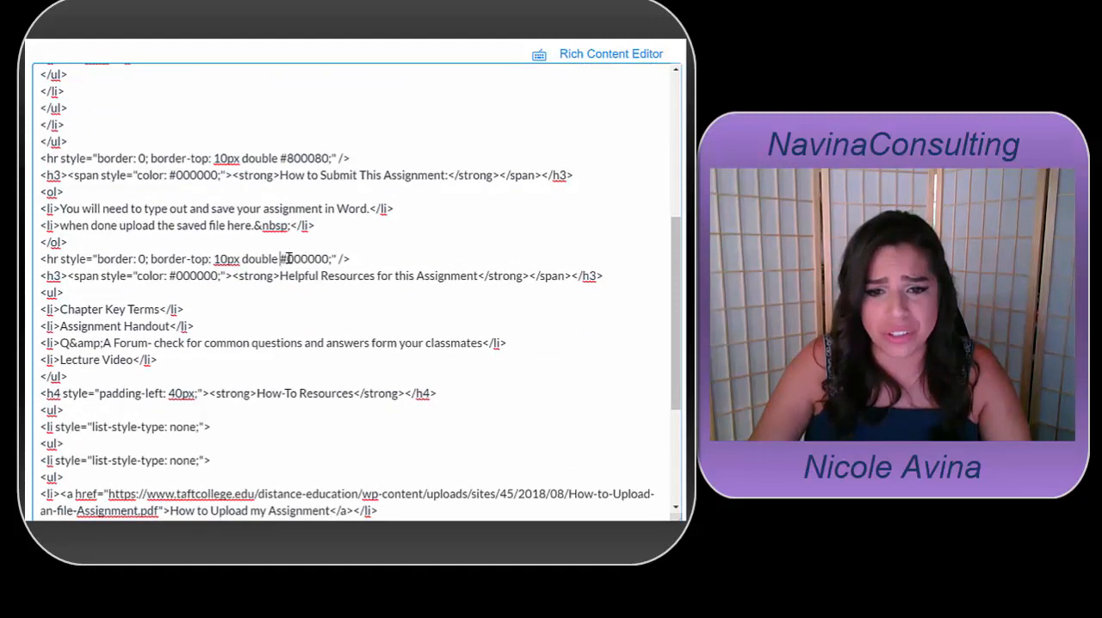
drag(289, 258, 331, 259)
key(ctrl+v)
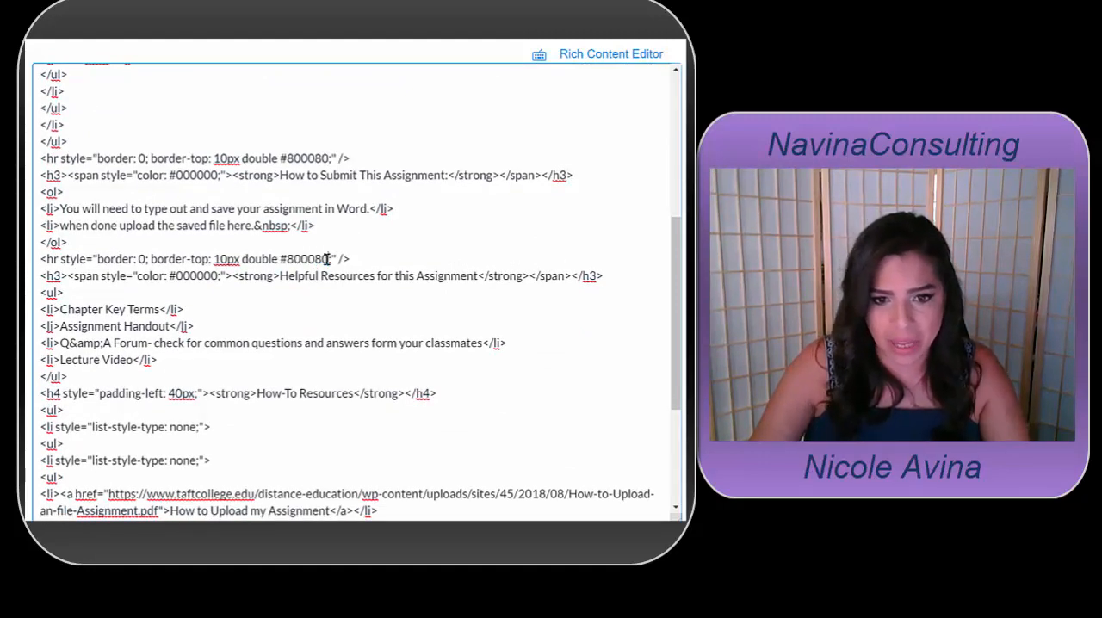
scroll(289, 275, down, 5)
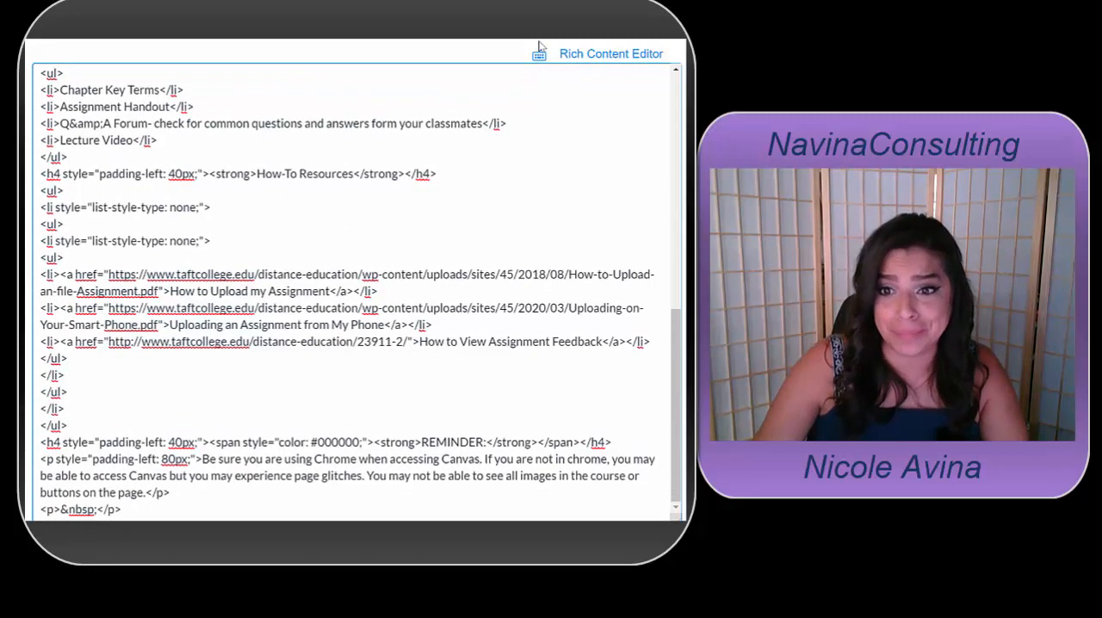
click(582, 53)
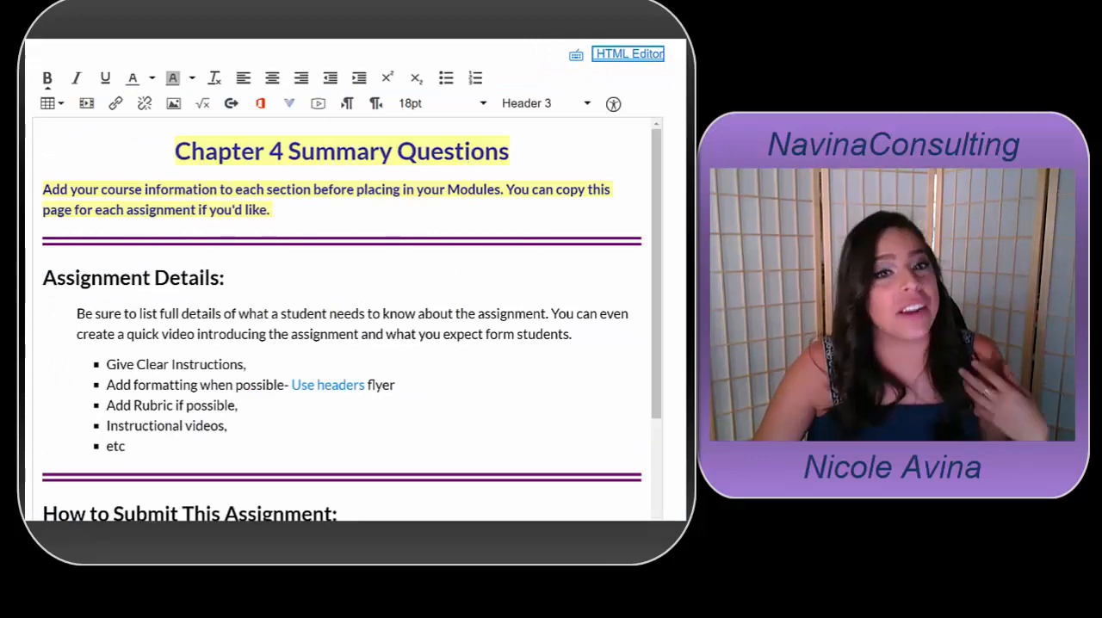
Review the HTML code and the assignment settings, and look over the sections of the formatted page
click(642, 57)
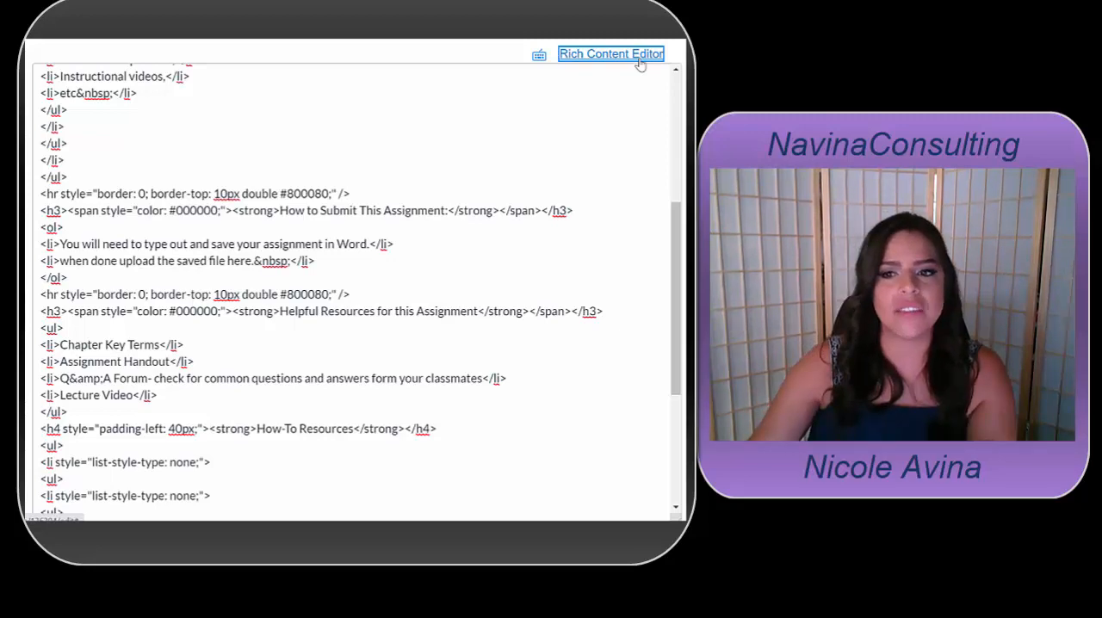
scroll(543, 476, down, 7)
scroll(560, 475, down, 6)
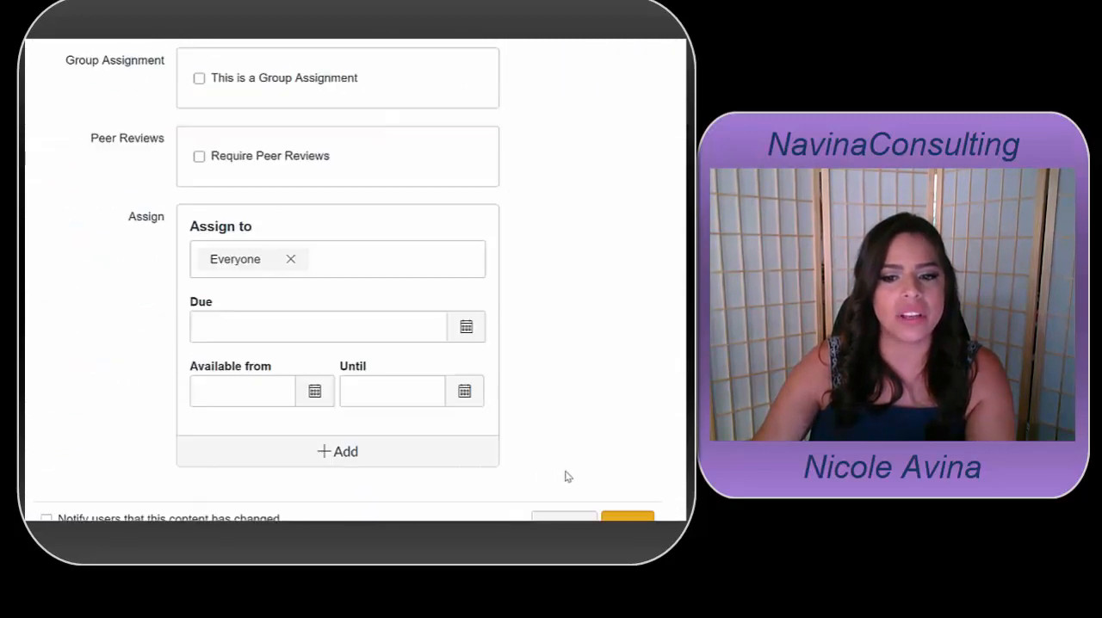
scroll(652, 474, up, 4)
scroll(645, 445, up, 8)
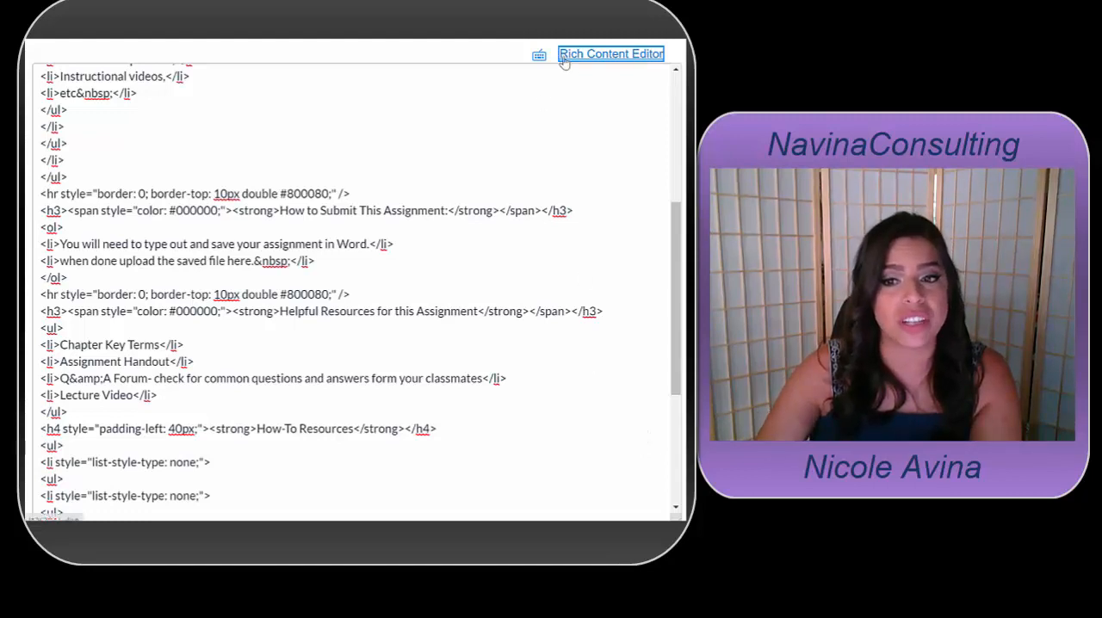
click(612, 54)
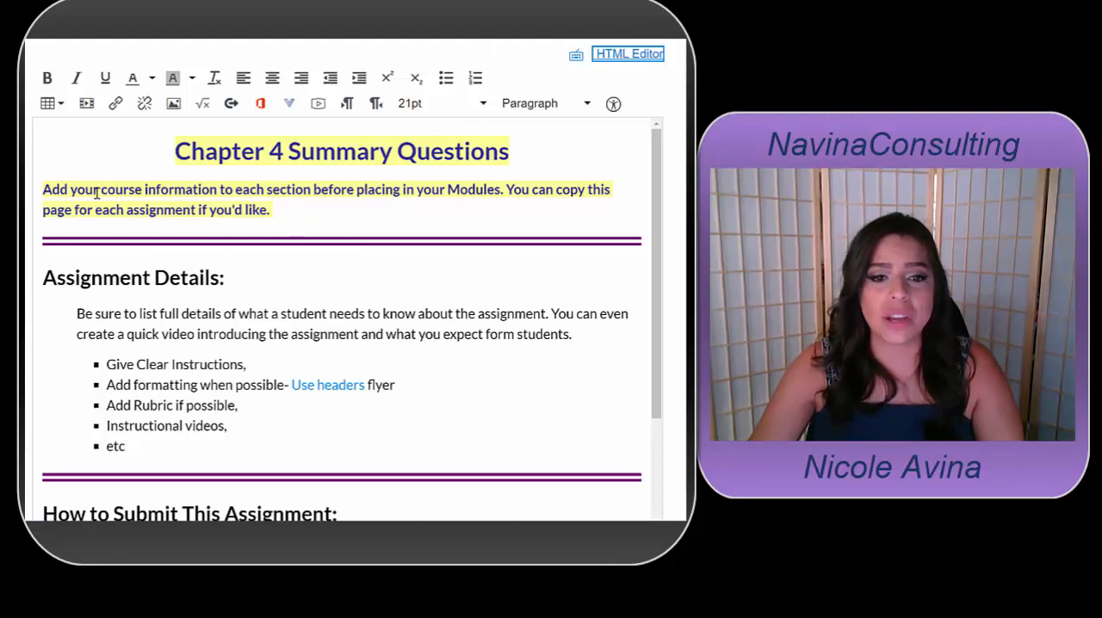
drag(97, 193, 310, 207)
click(311, 207)
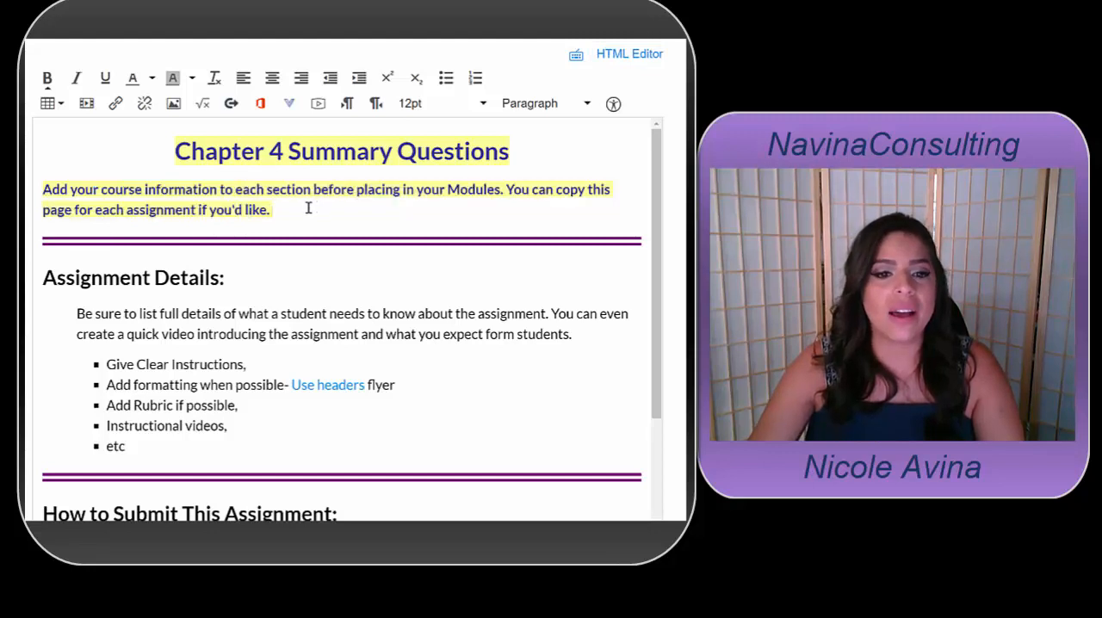
scroll(83, 220, down, 1)
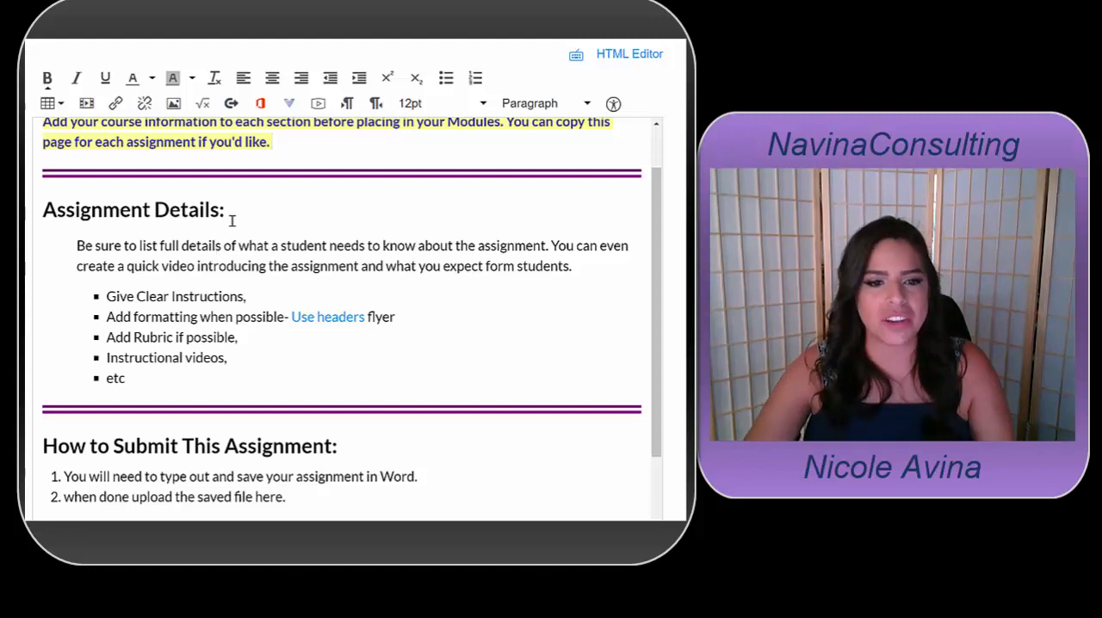
scroll(67, 320, up, 2)
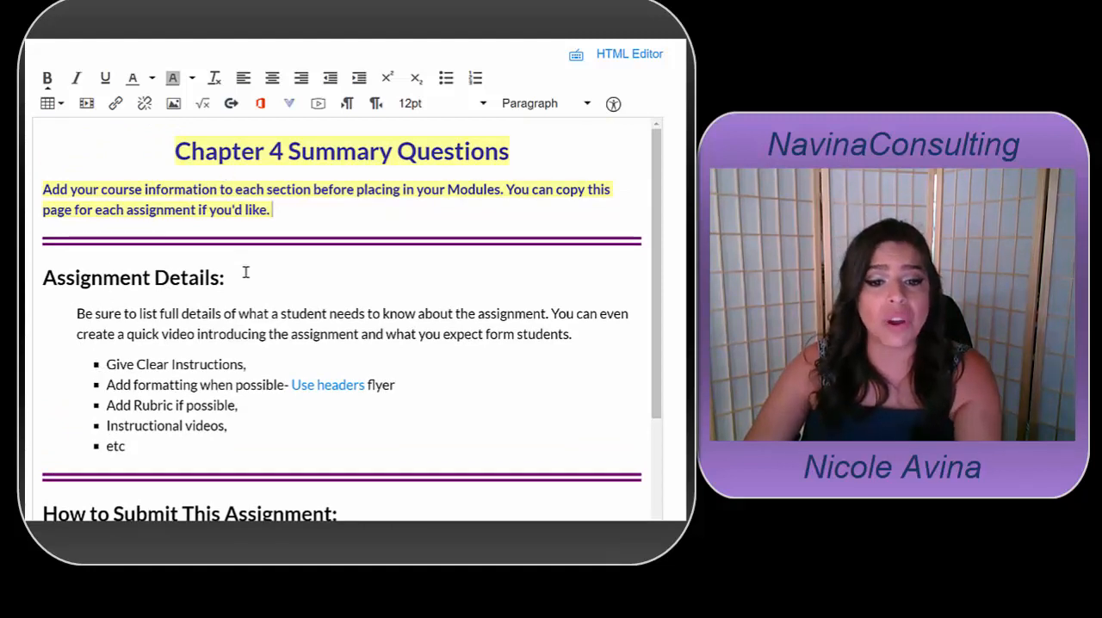
Change the text color of the Assignment Details heading to purple
drag(226, 278, 39, 278)
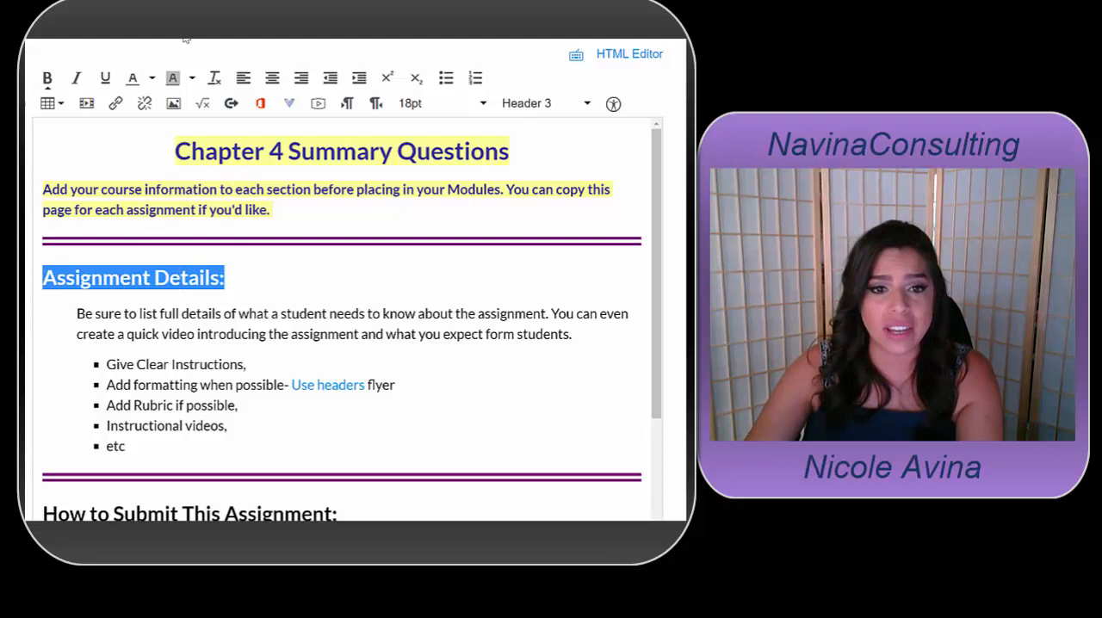
click(149, 78)
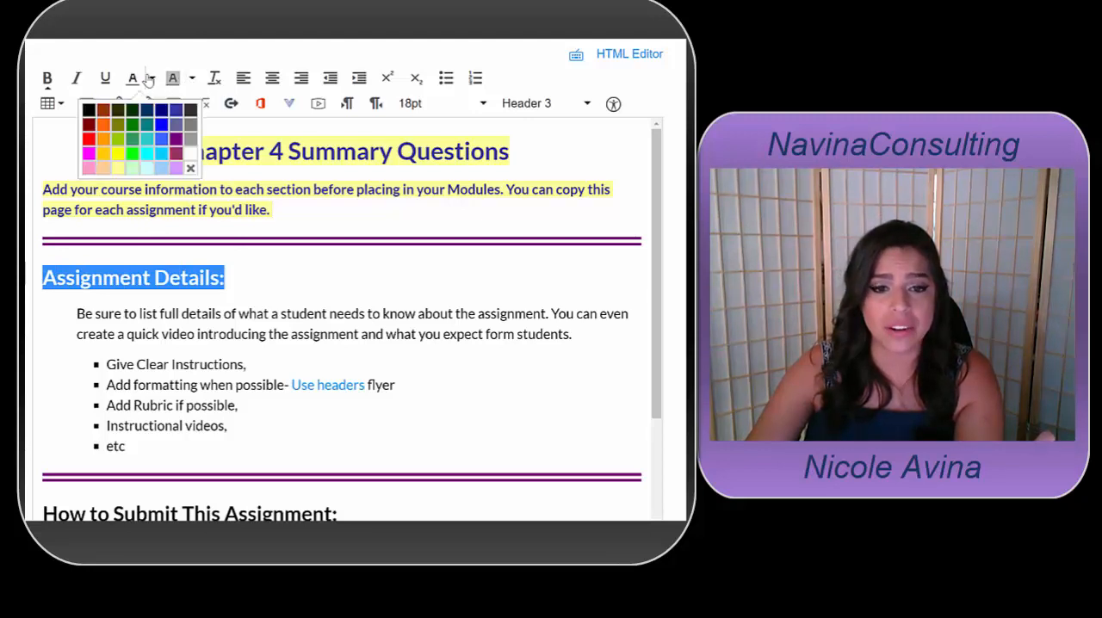
click(176, 144)
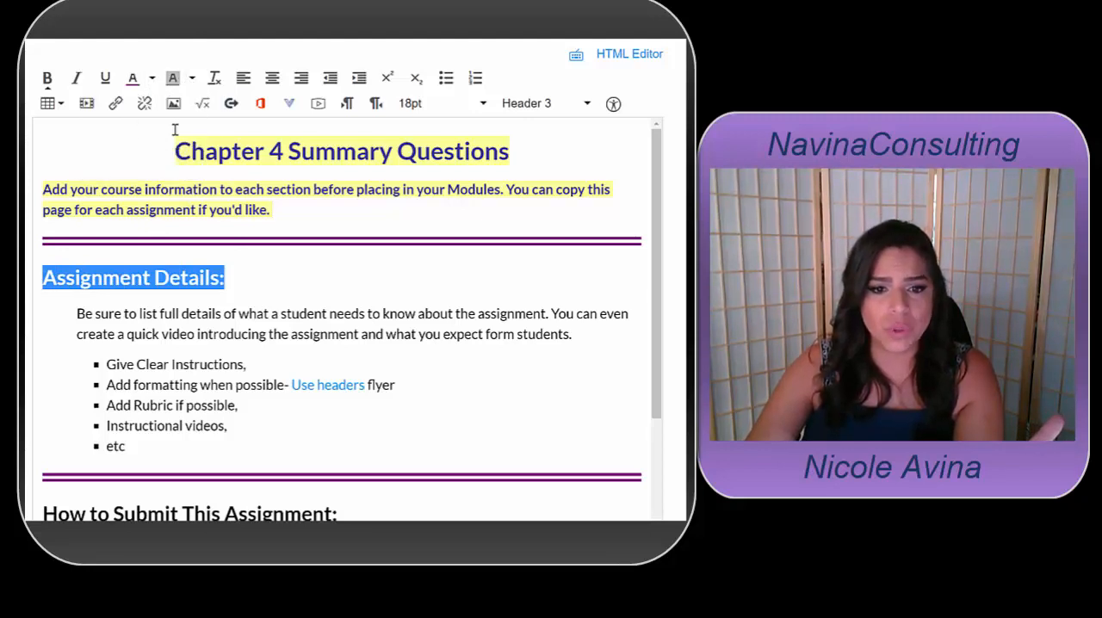
click(281, 284)
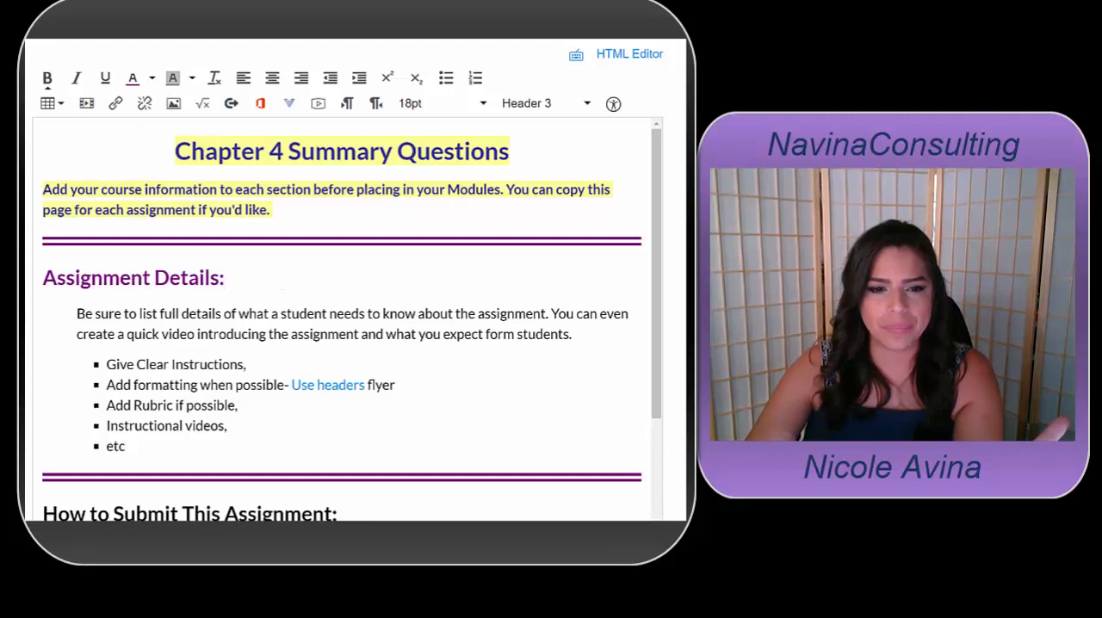
Change the text color of the Assignment Details heading to royal blue
triple_click(97, 282)
click(150, 79)
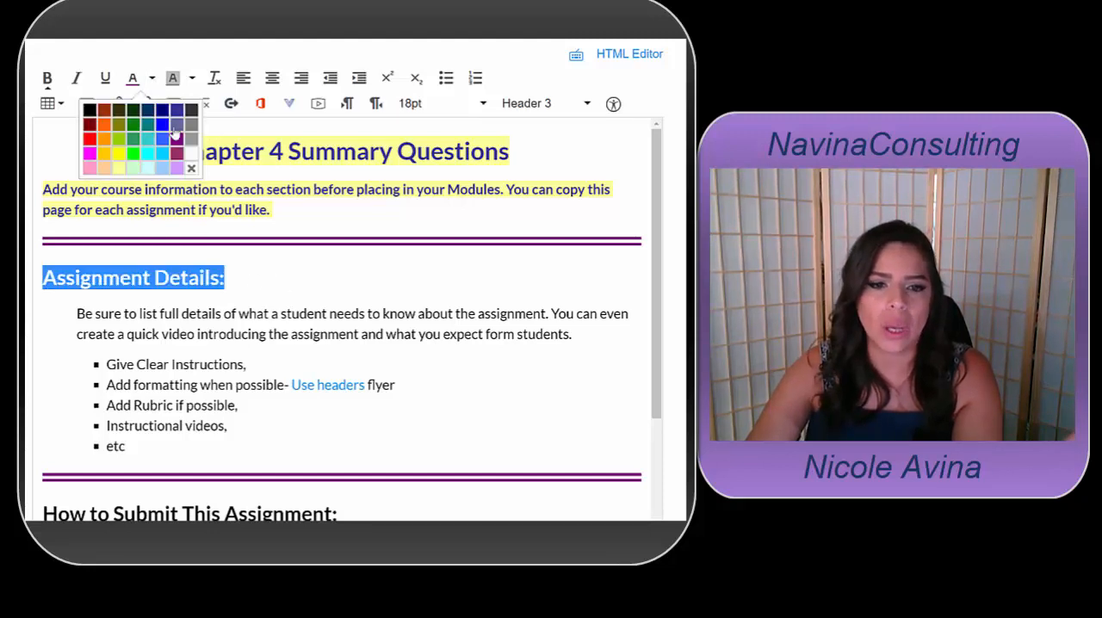
click(166, 138)
click(251, 278)
Apply the same royal blue text color to the How to Submit This Assignment and Helpful Resources for this Assignment headings
scroll(251, 278, down, 3)
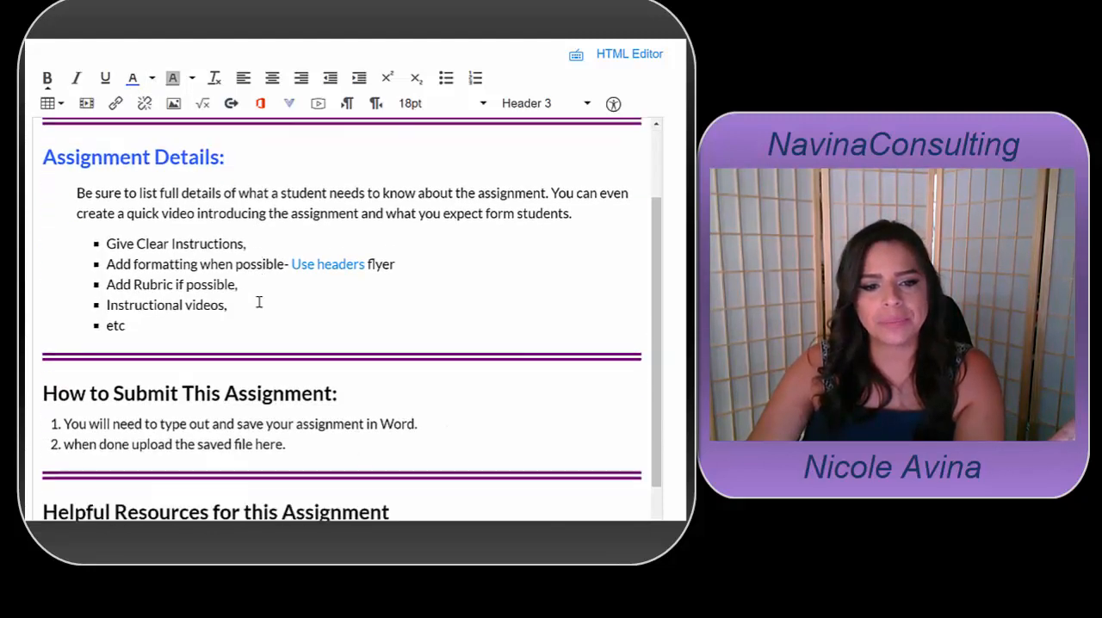
drag(369, 307, 36, 310)
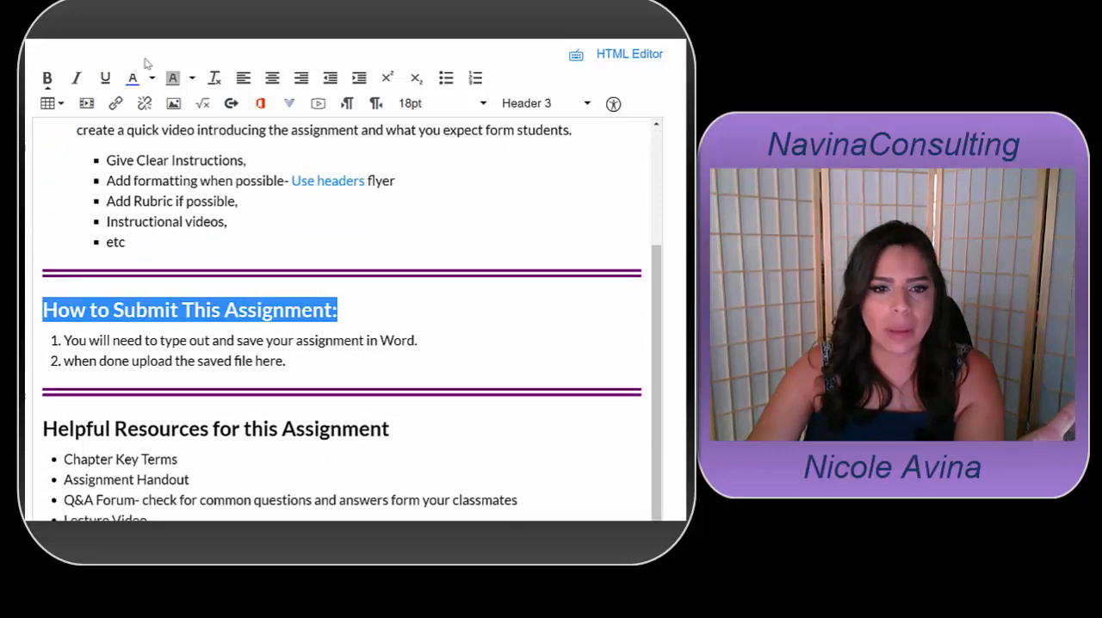
scroll(229, 266, down, 3)
drag(392, 290, 39, 291)
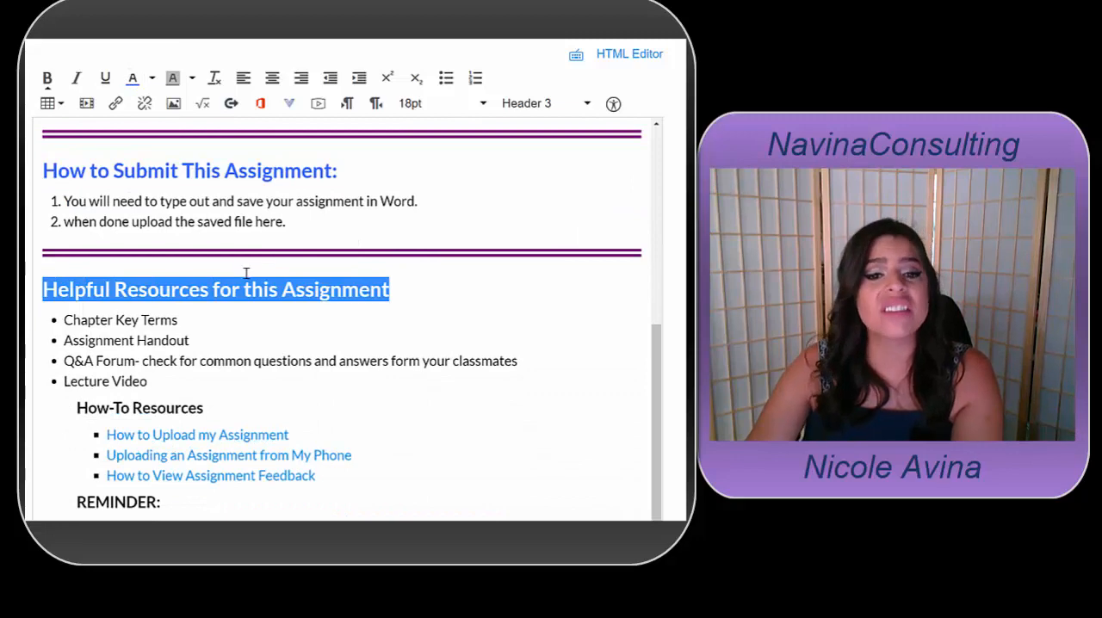
scroll(249, 268, up, 5)
scroll(255, 267, up, 1)
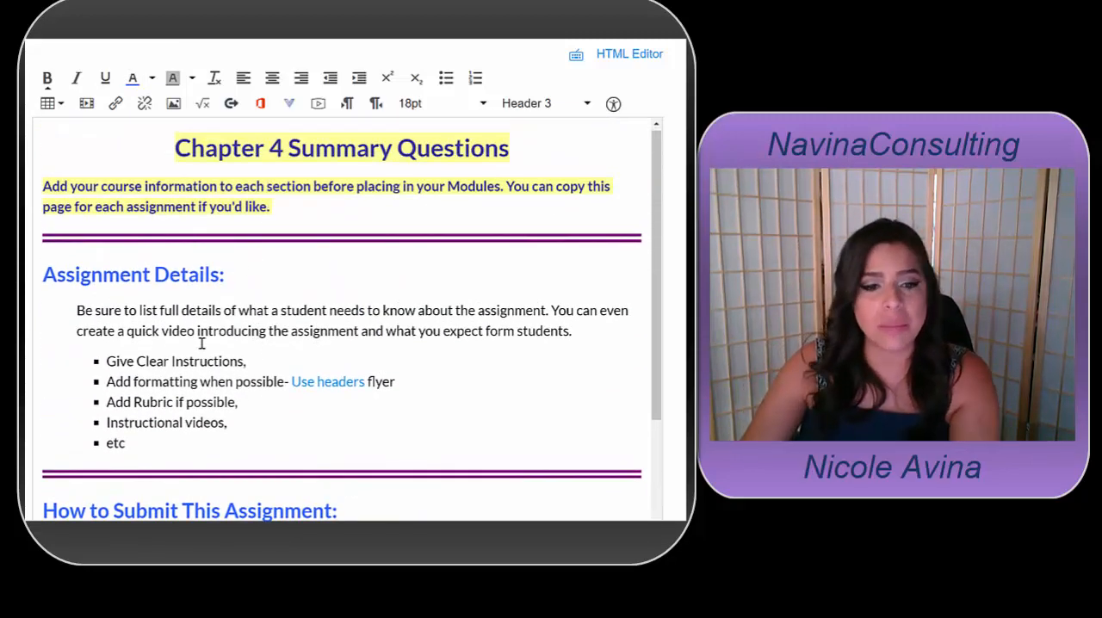
scroll(202, 343, down, 2)
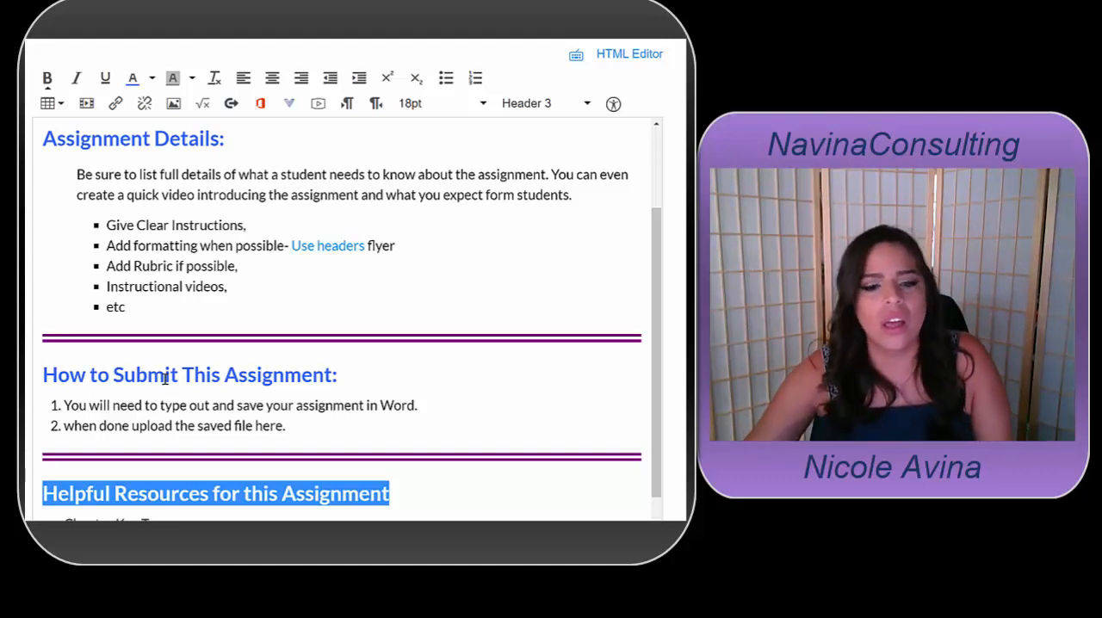
scroll(164, 379, down, 3)
click(280, 396)
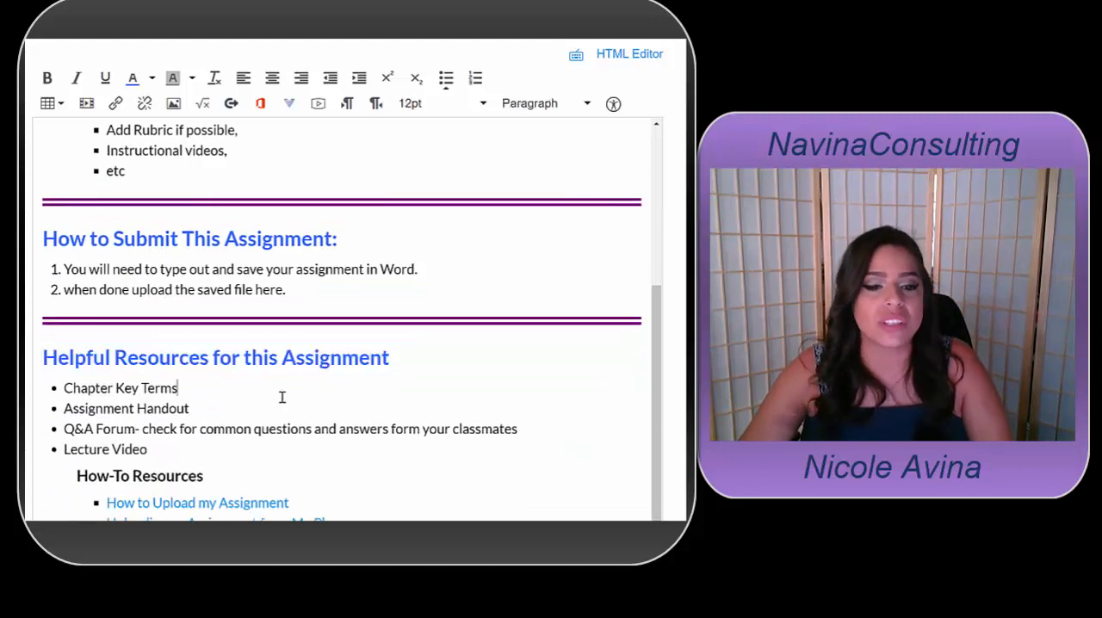
Change the text color of the REMINDER heading below the How-To Resources links to dark brownish red
scroll(282, 397, down, 1)
scroll(282, 397, down, 1)
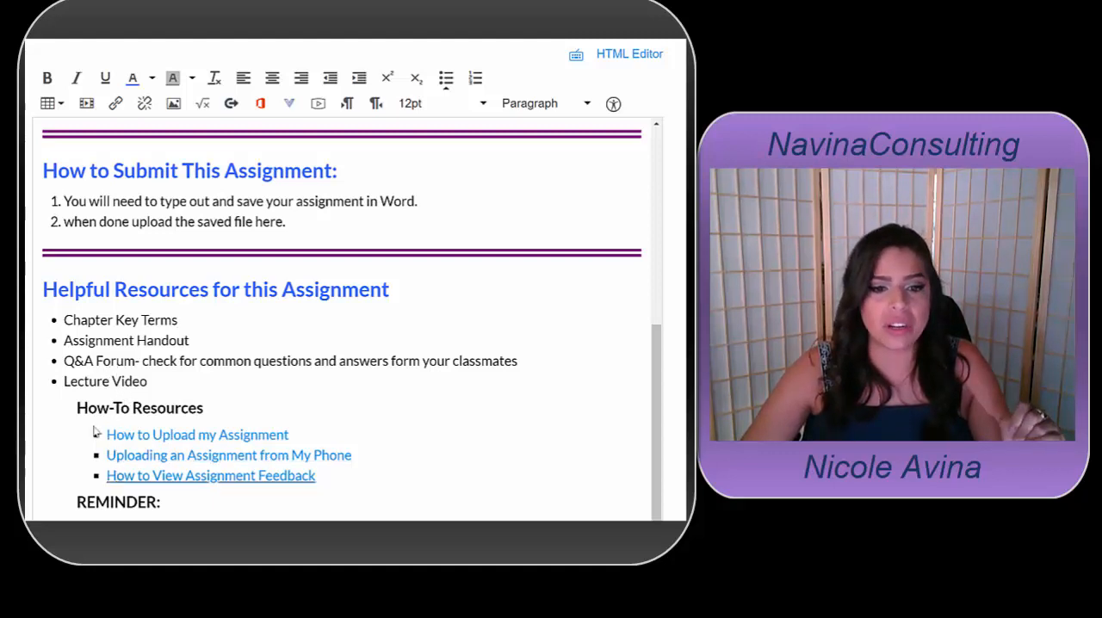
scroll(60, 408, down, 1)
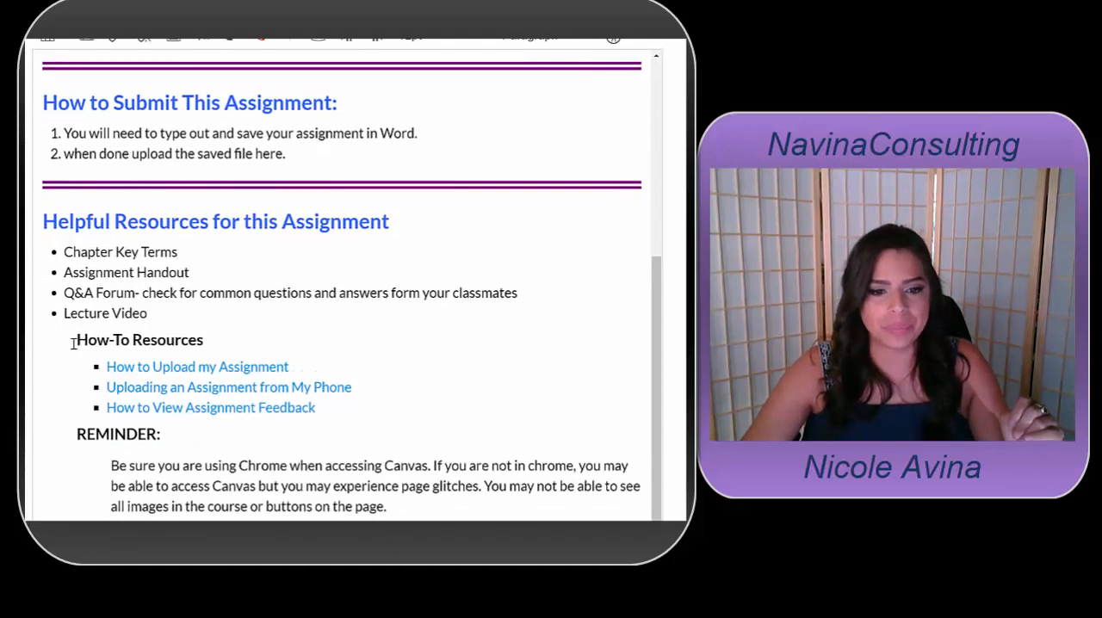
drag(75, 434, 160, 435)
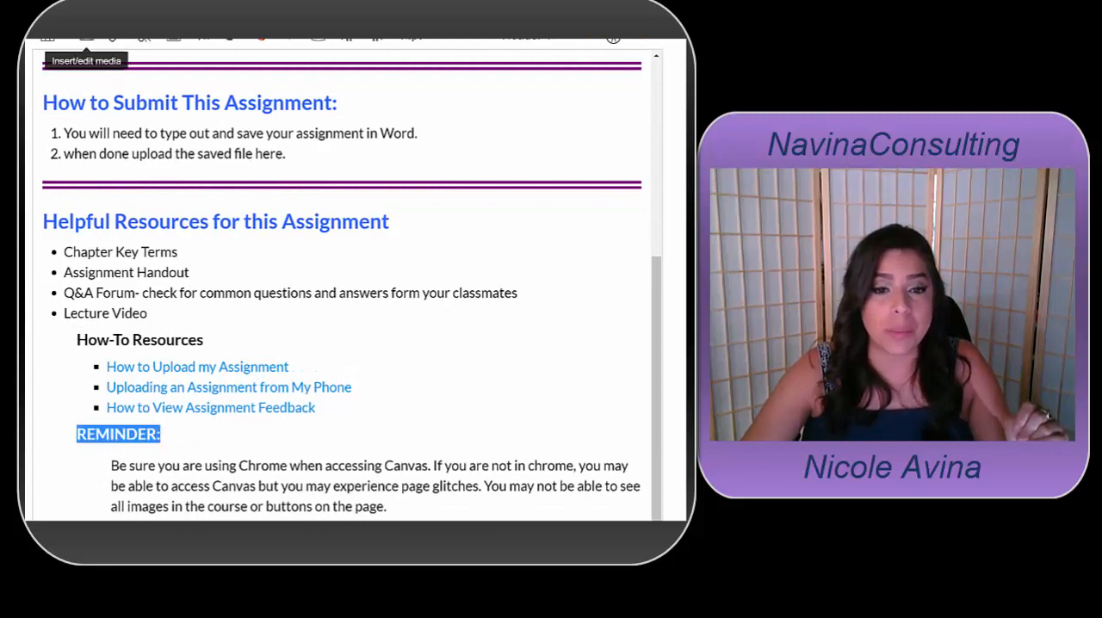
click(149, 14)
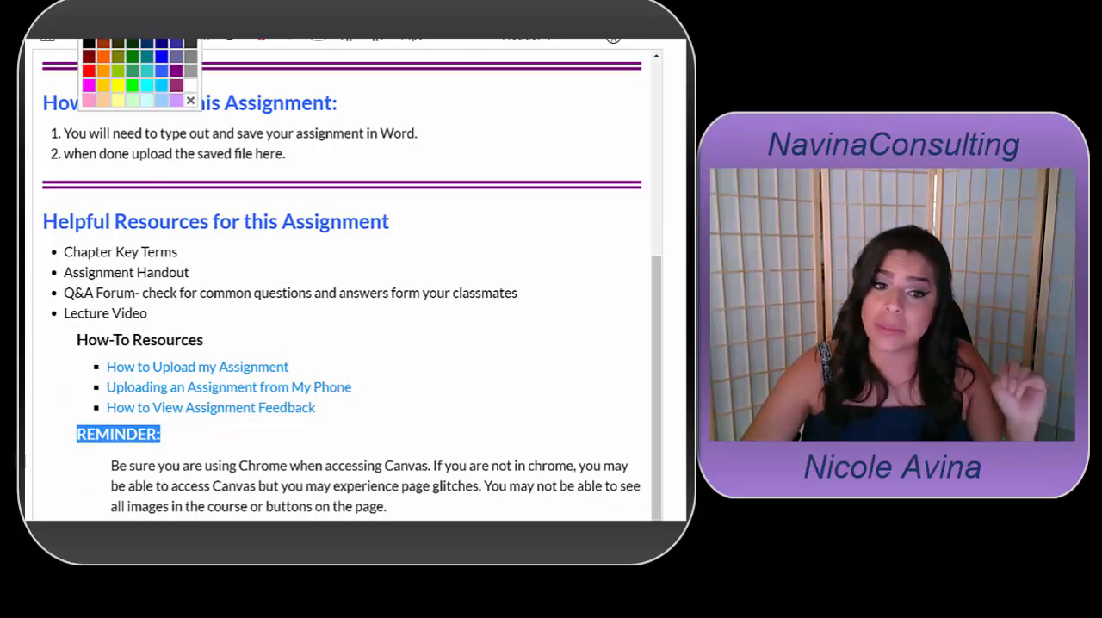
click(101, 45)
click(222, 433)
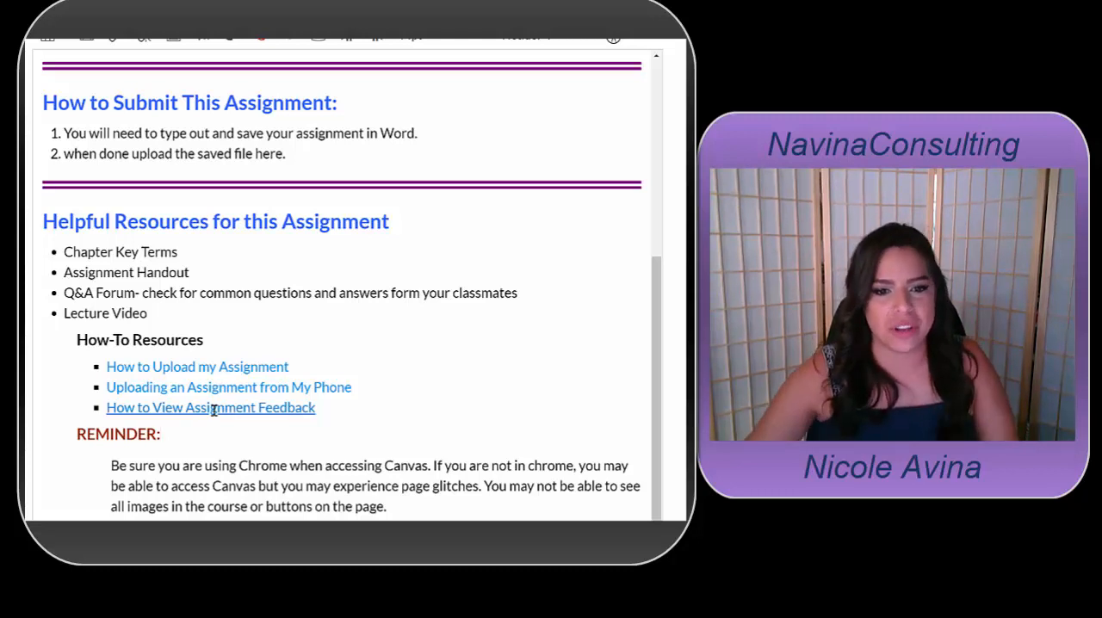
Underline the words "using Chrome" in the paragraph under the REMINDER heading
scroll(198, 406, down, 1)
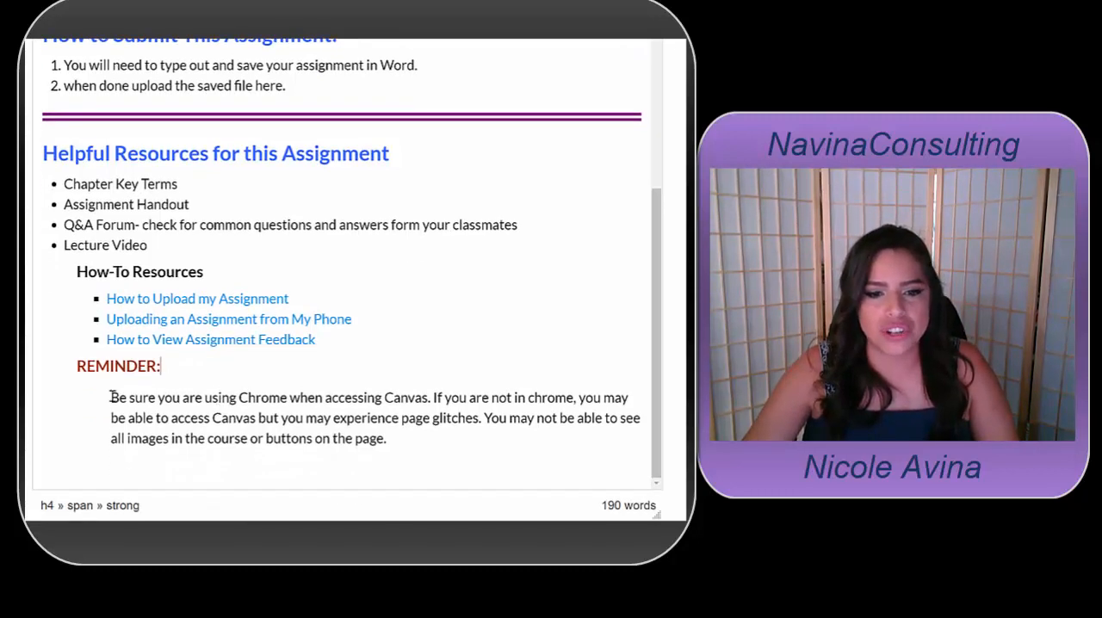
drag(211, 398, 288, 400)
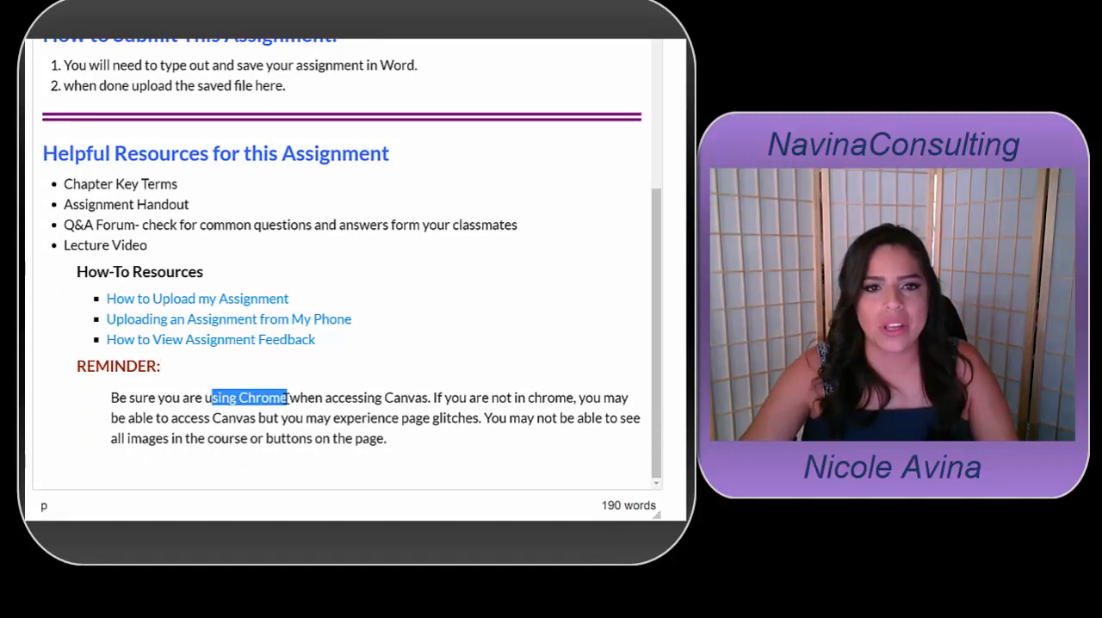
key(ctrl+u)
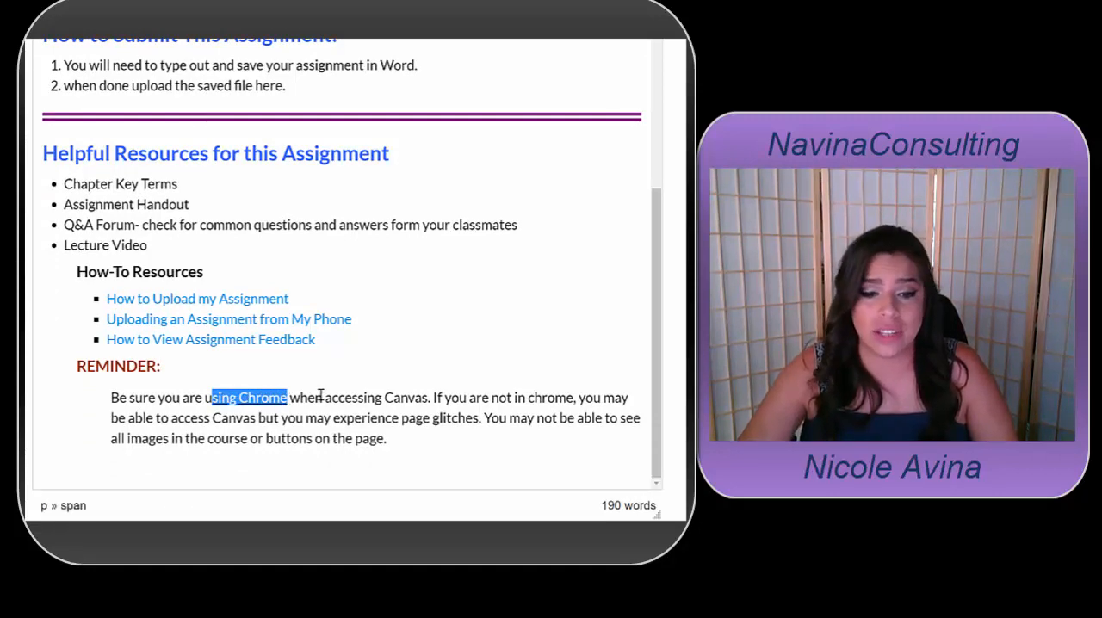
drag(204, 397, 213, 401)
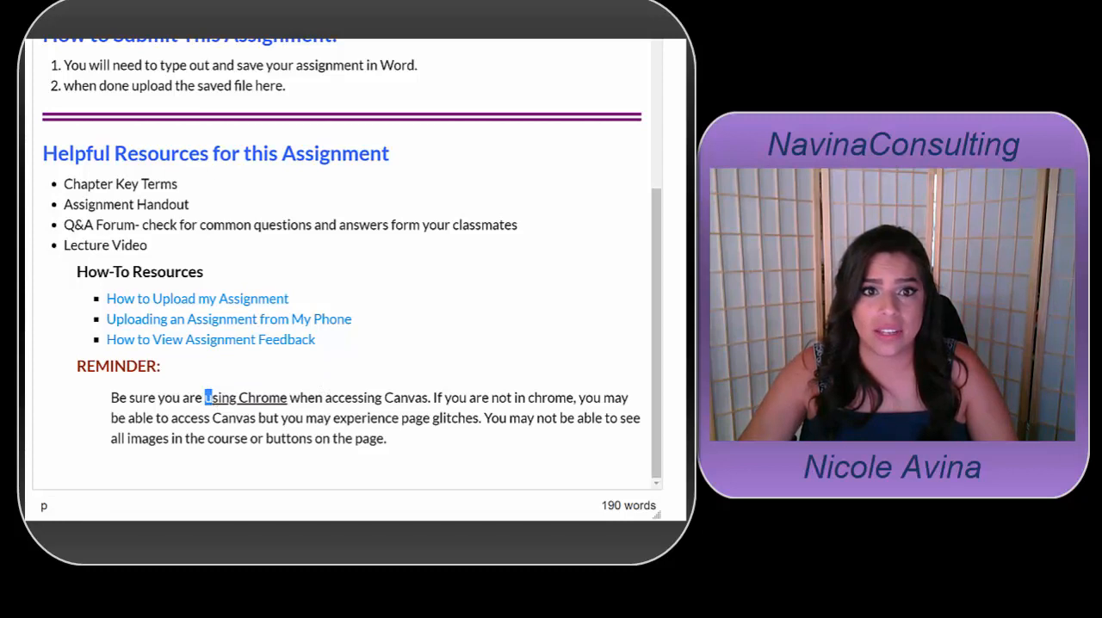
key(ctrl+u)
click(437, 342)
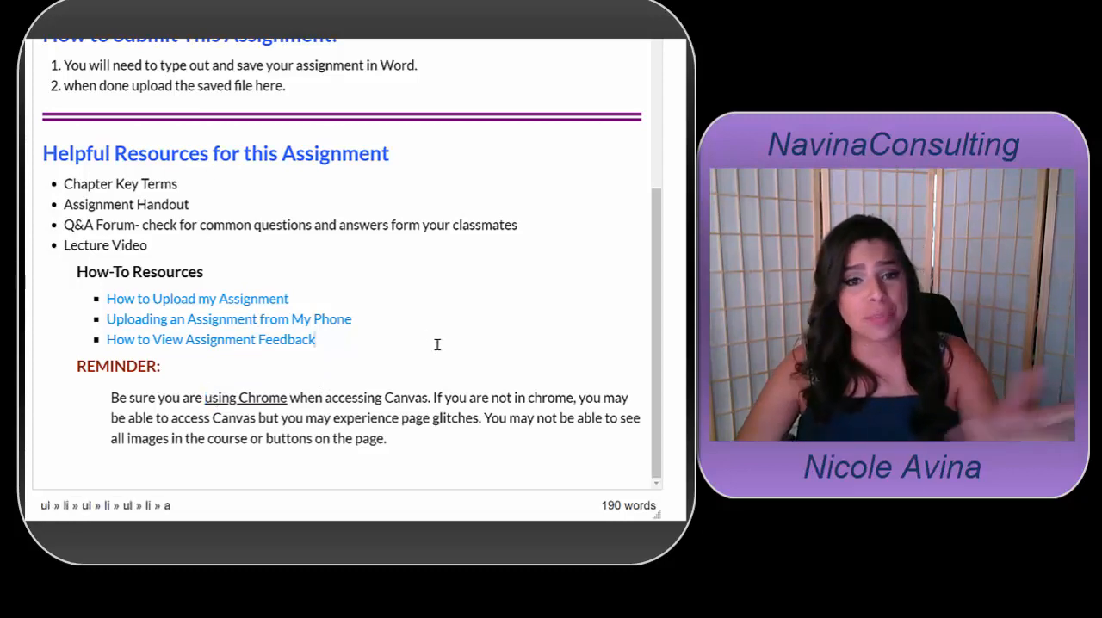
key(ctrl+u)
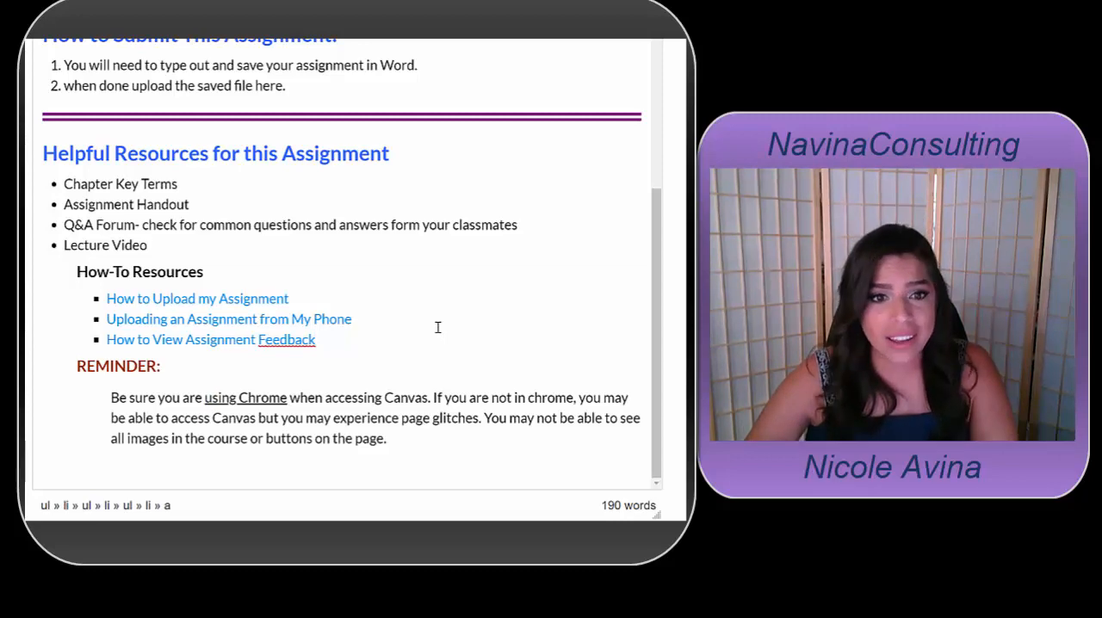
scroll(438, 327, up, 4)
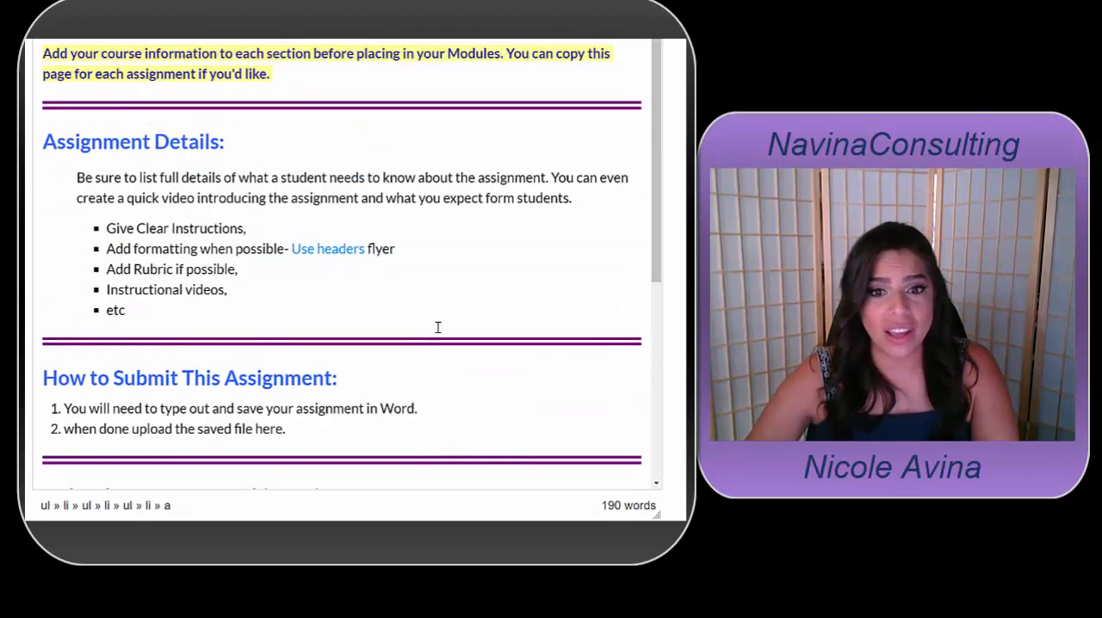
scroll(437, 328, down, 4)
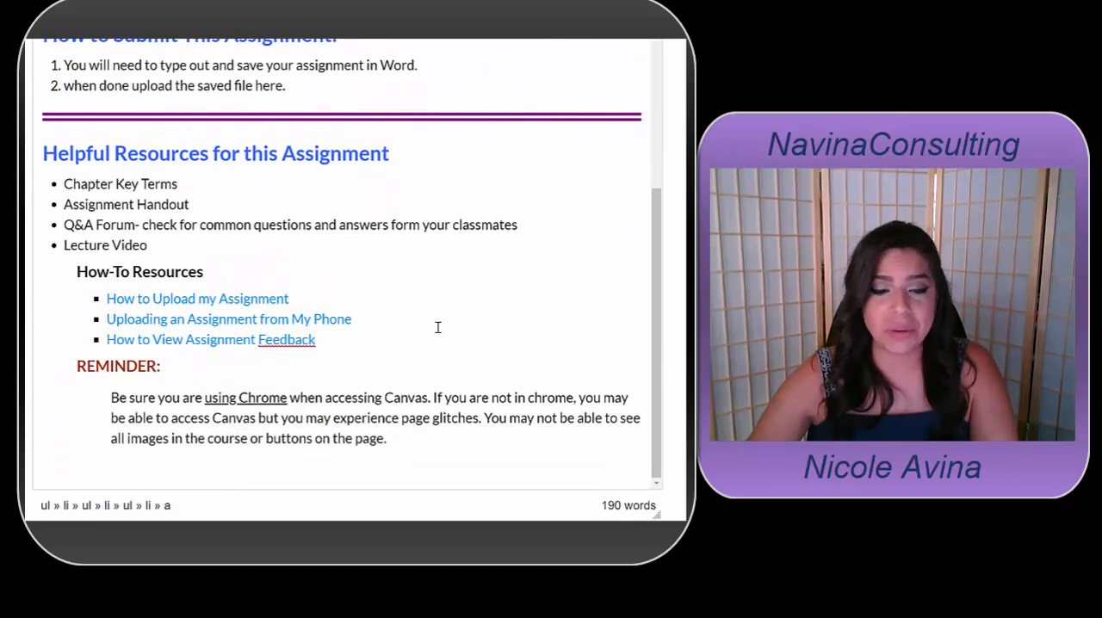